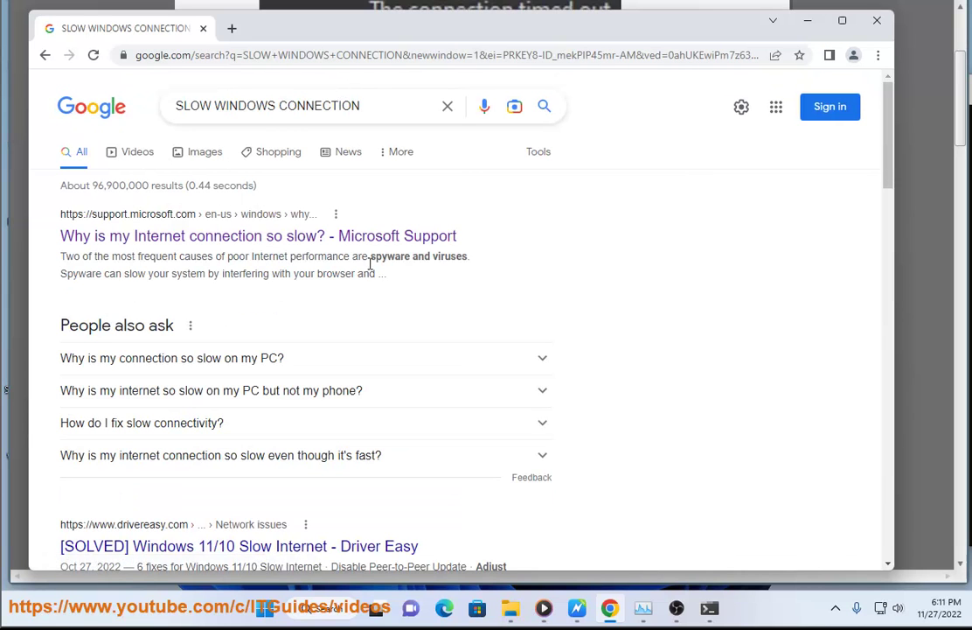
# Highlight the Microsoft Support result about slow internet connections, minimise the browser, and continue to item 2 of the guide.
pyautogui.moveTo(390, 275); pyautogui.dragTo(68, 215)
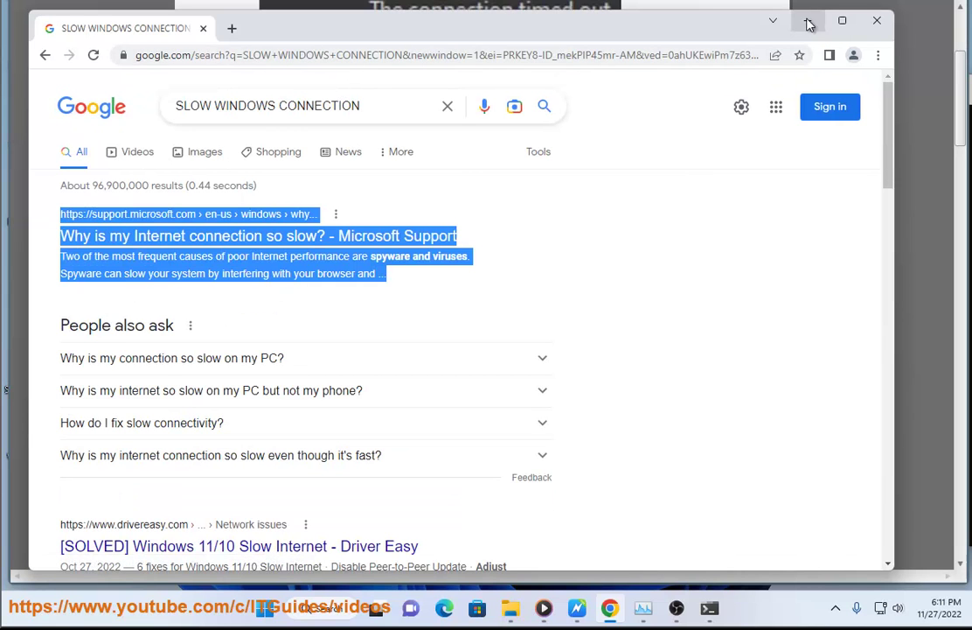
pyautogui.click(808, 21)
pyautogui.scroll(-1, 618, 332)
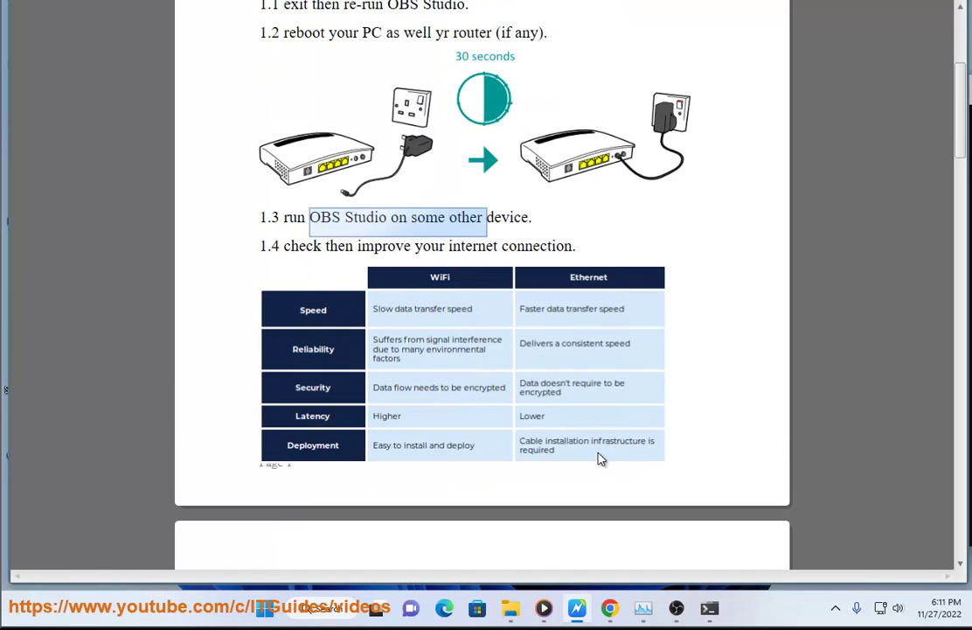
pyautogui.scroll(-1, 601, 459)
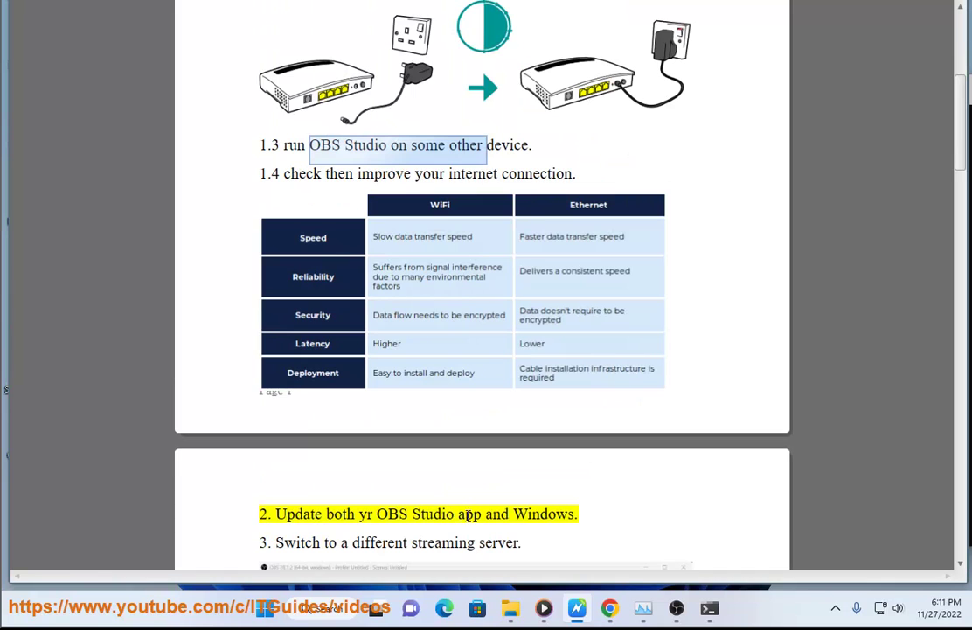
# Highlight "OBS Studio" in the guide's update item, check OBS Studio for updates, and return to the guide.
pyautogui.moveTo(468, 516); pyautogui.dragTo(389, 525)
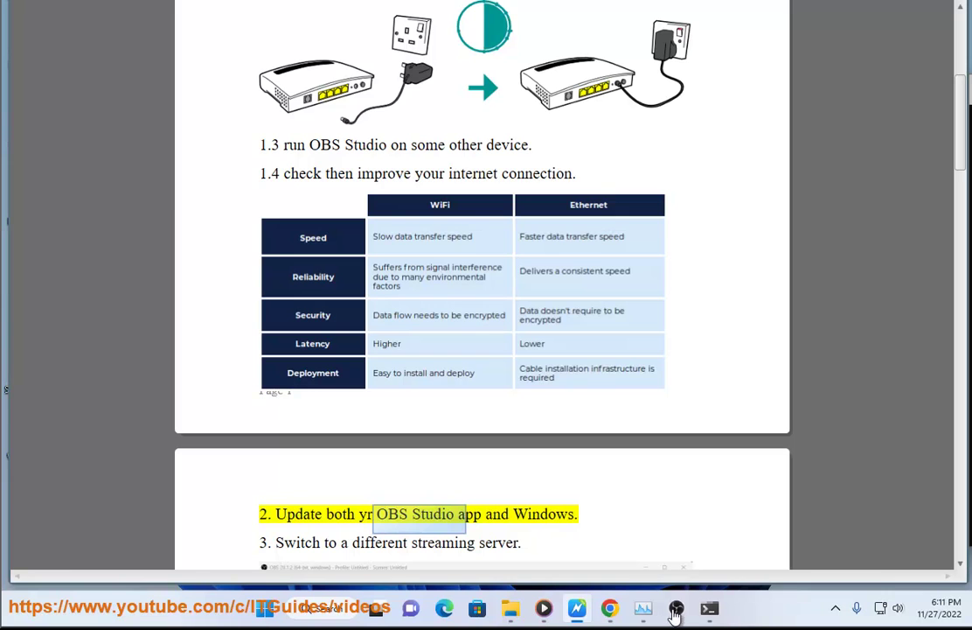
pyautogui.moveTo(675, 616)
pyautogui.click(588, 528)
pyautogui.click(393, 3)
pyautogui.click(398, 168)
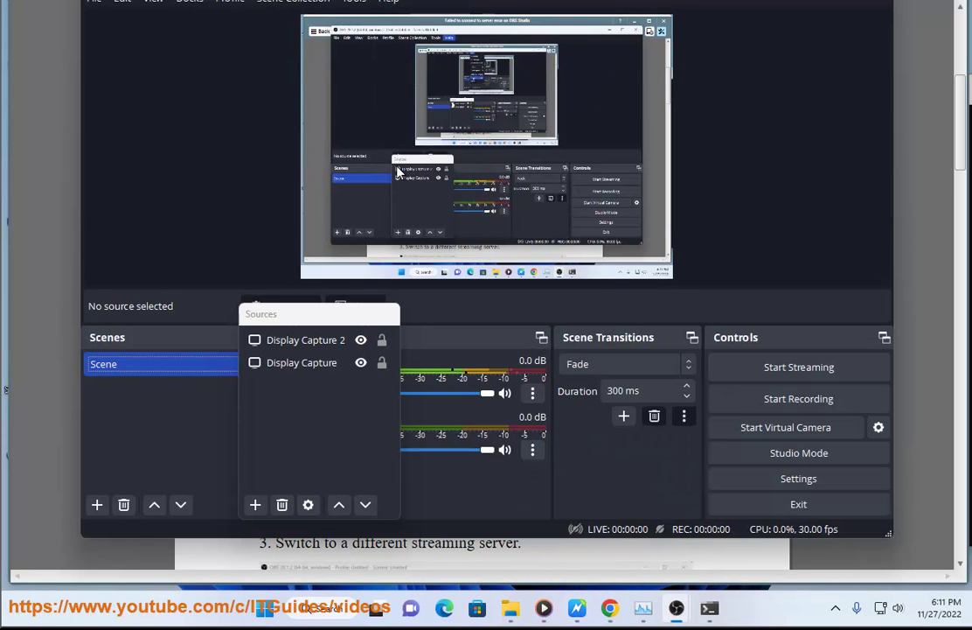
pyautogui.click(577, 607)
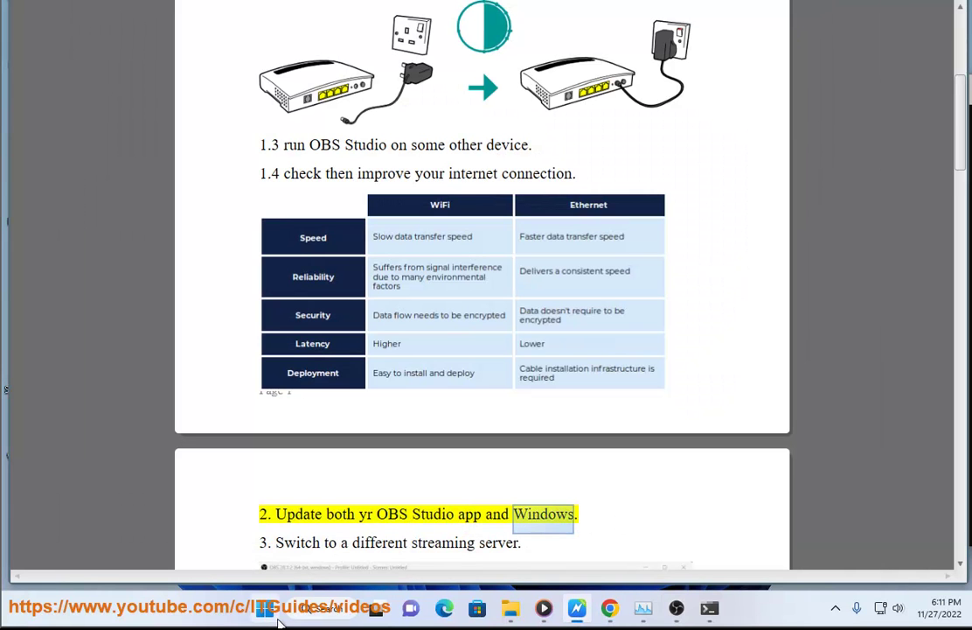
# Open the Windows Update page in the Windows settings.
pyautogui.press('super')
pyautogui.click(716, 328)
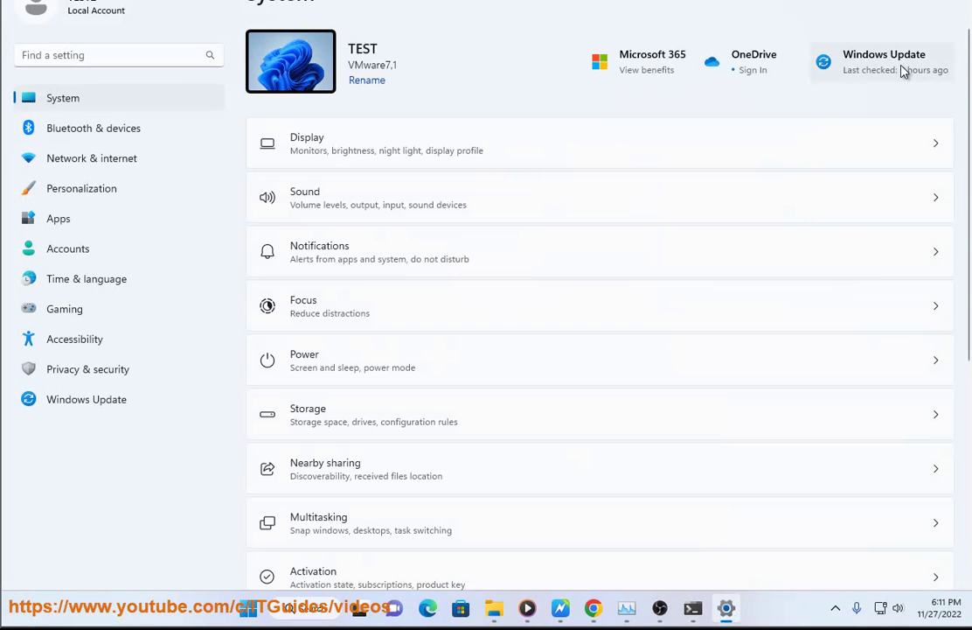
pyautogui.click(903, 70)
pyautogui.click(903, 67)
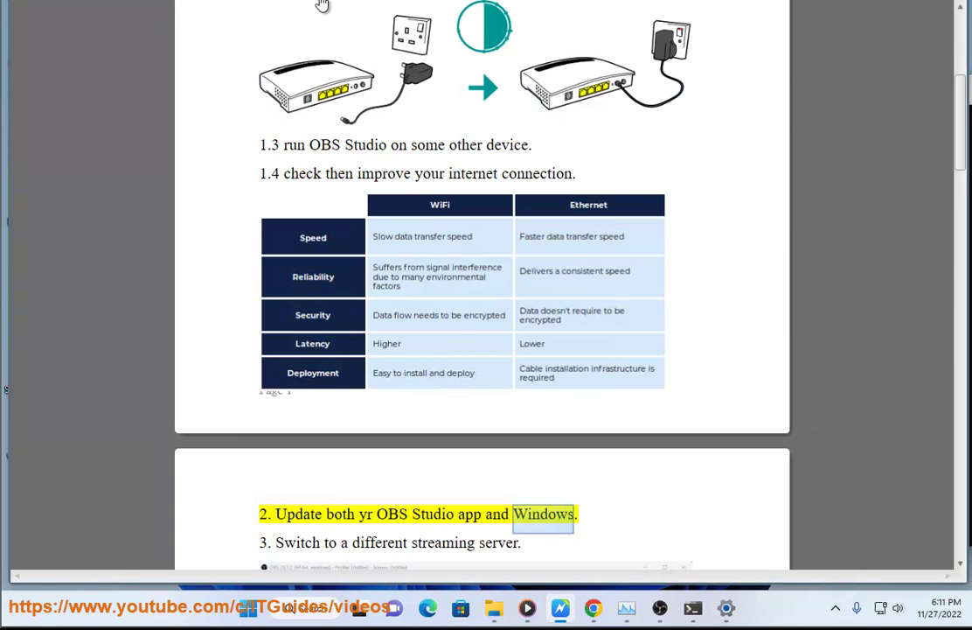
# Read the guide's item on changing the streaming server, and open the Stream settings in OBS Studio.
pyautogui.scroll(-1, 465, 245)
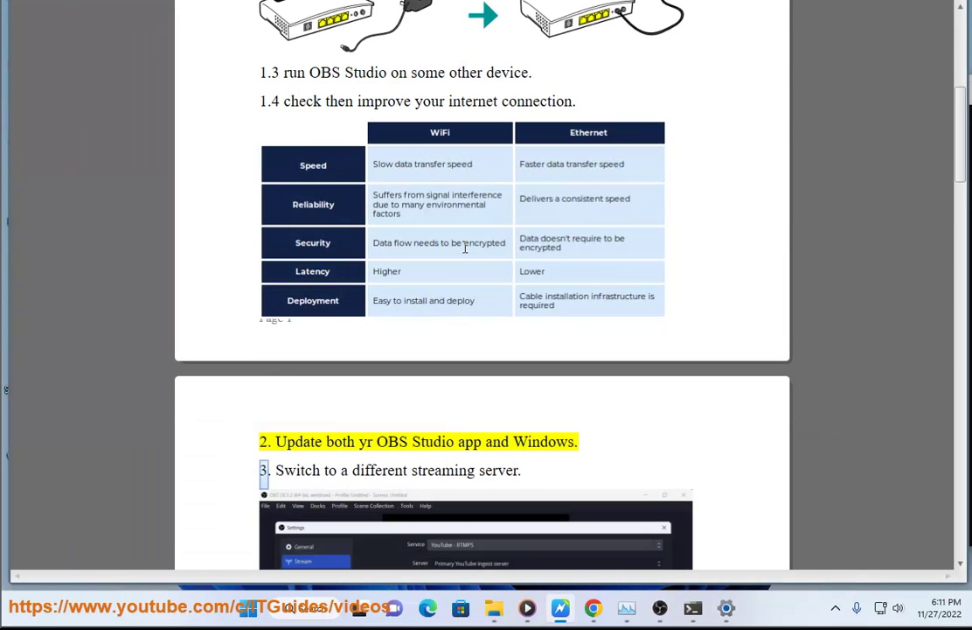
pyautogui.scroll(-2, 476, 262)
pyautogui.scroll(-1, 320, 25)
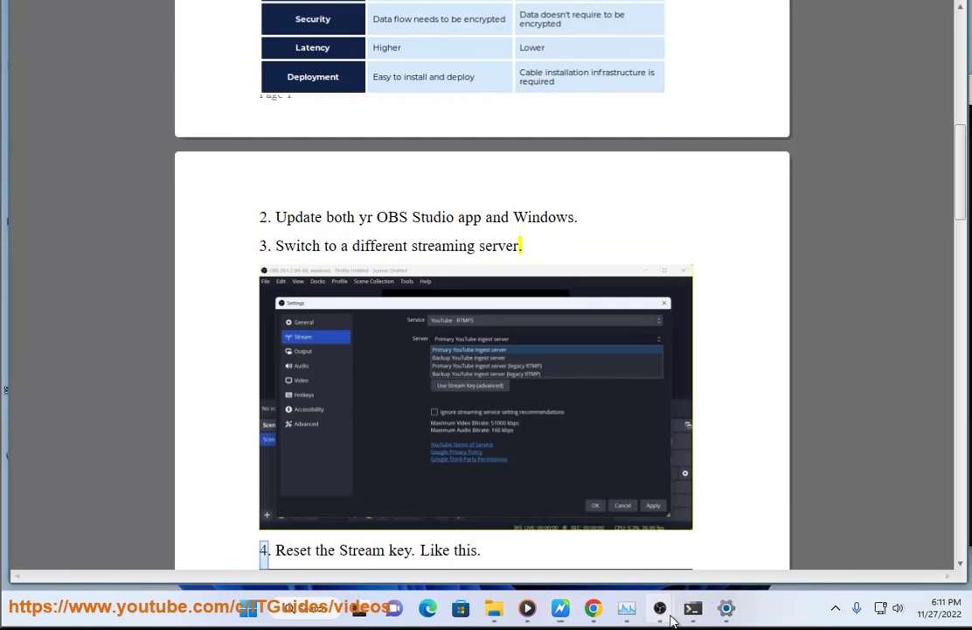
pyautogui.moveTo(660, 608)
pyautogui.click(740, 534)
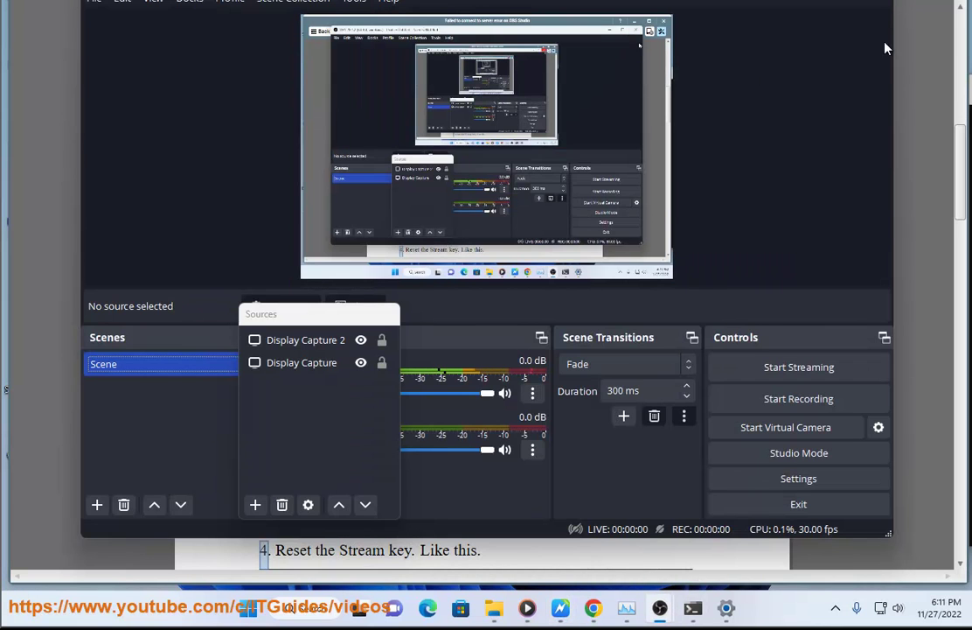
pyautogui.moveTo(662, 610)
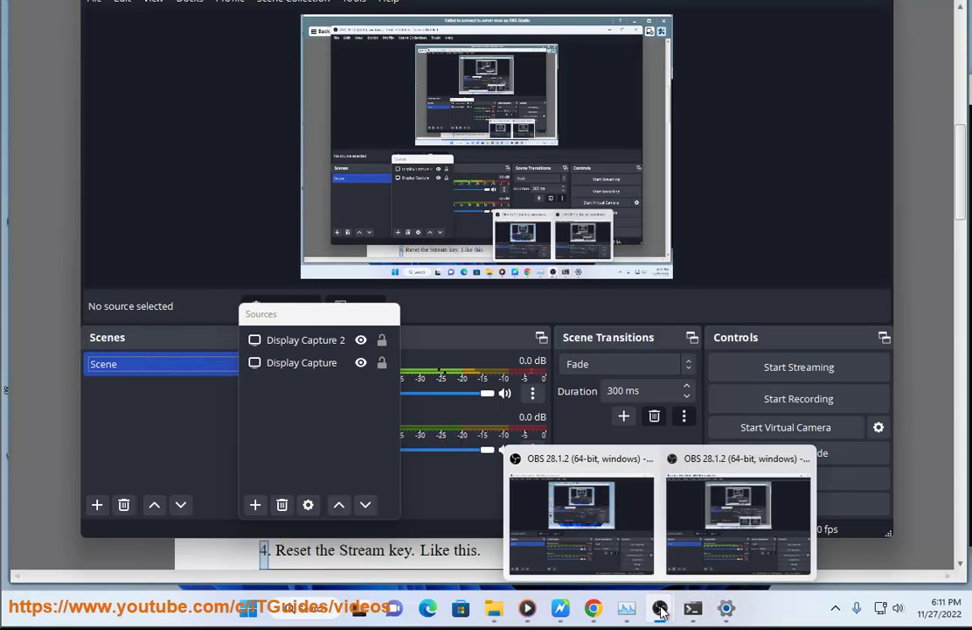
pyautogui.moveTo(781, 481)
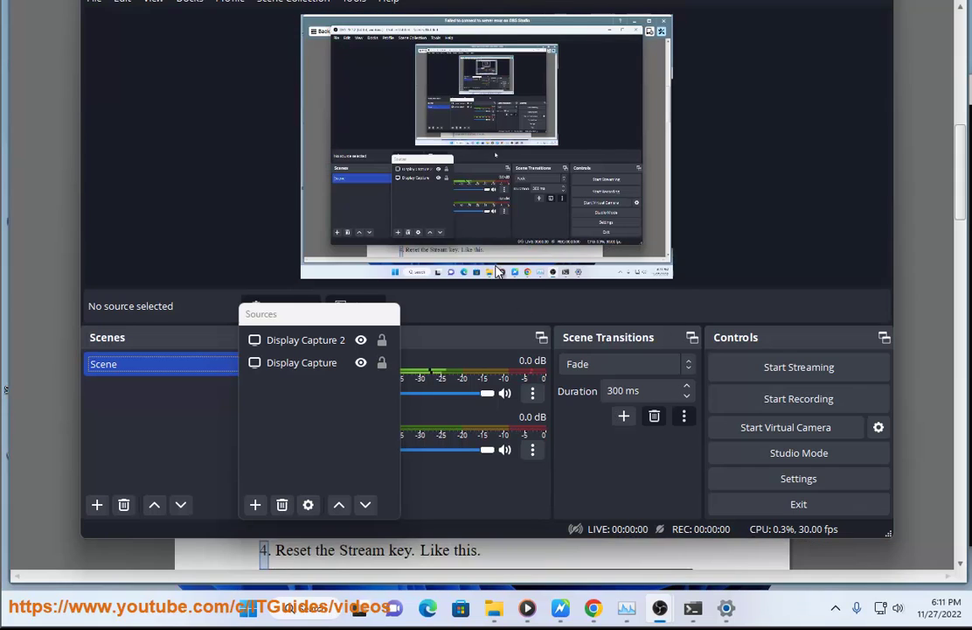
pyautogui.click(94, 2)
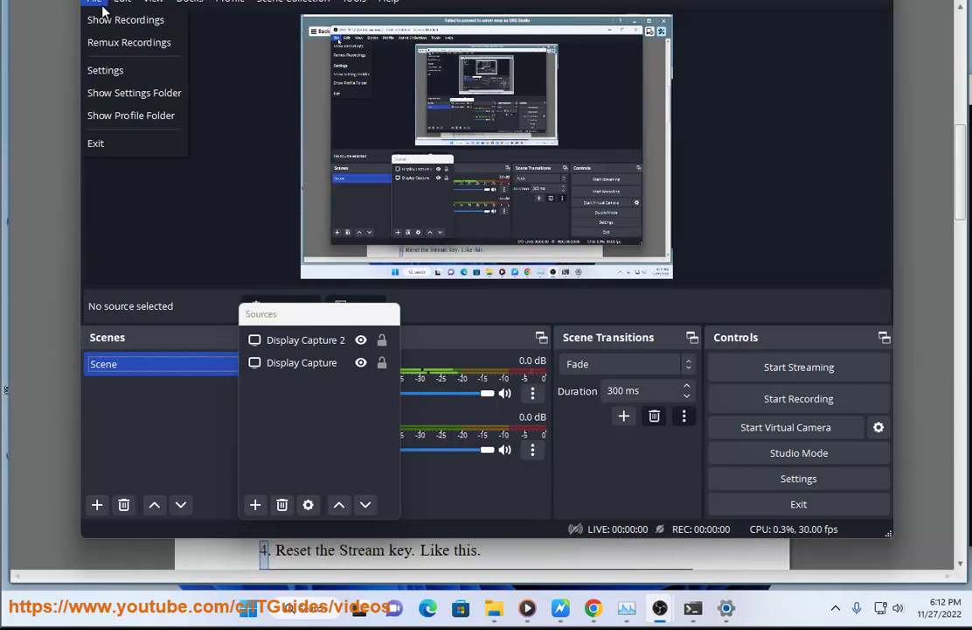
pyautogui.click(120, 78)
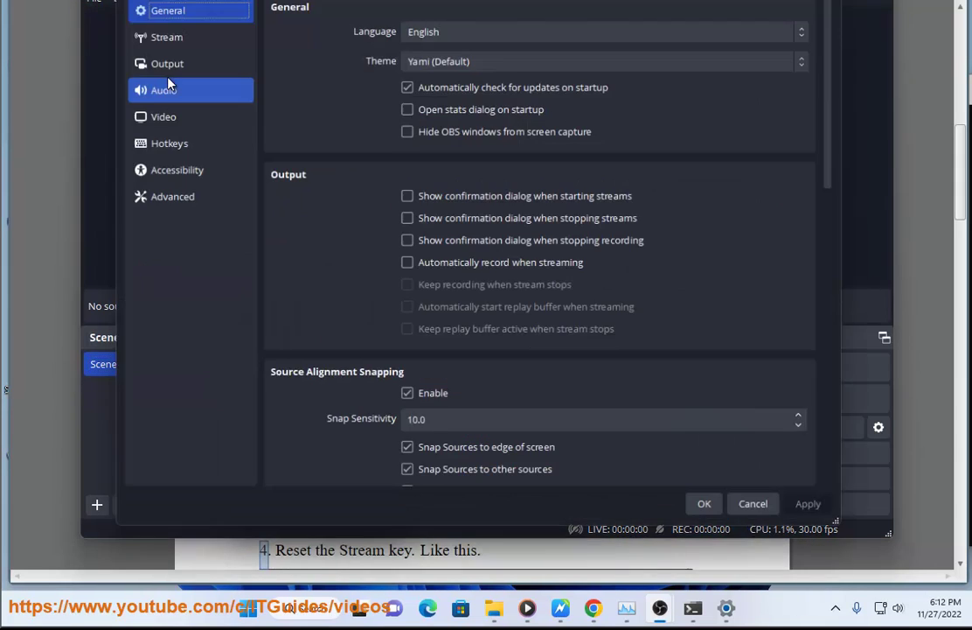
pyautogui.click(152, 35)
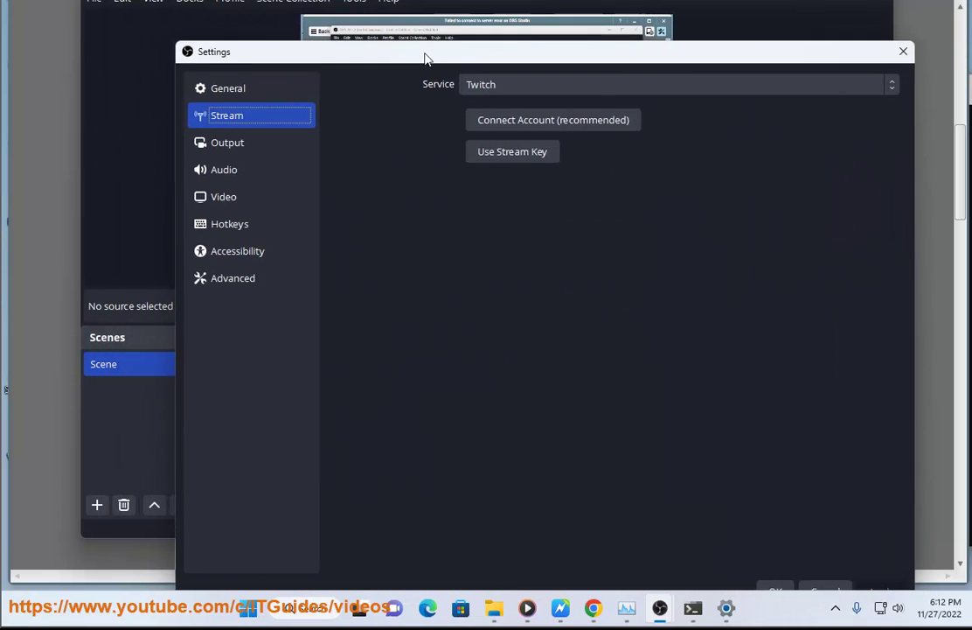
# Keep Twitch as the service, view its account connection login, close the login and settings windows, and return to the guide.
pyautogui.click(564, 91)
pyautogui.click(564, 91)
pyautogui.click(560, 124)
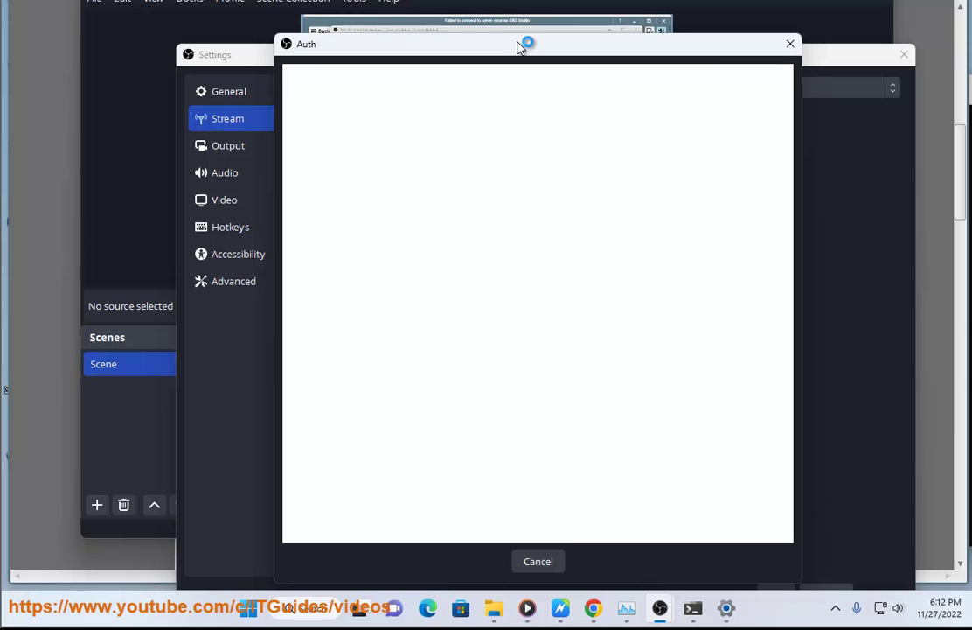
pyautogui.moveTo(710, 51); pyautogui.dragTo(660, 179)
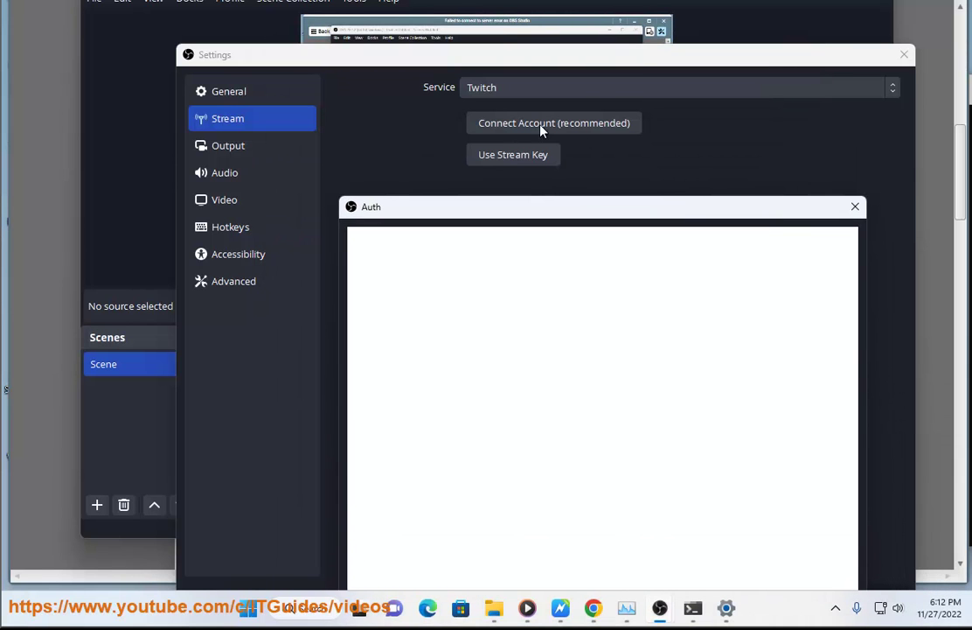
pyautogui.moveTo(560, 211); pyautogui.dragTo(529, 210)
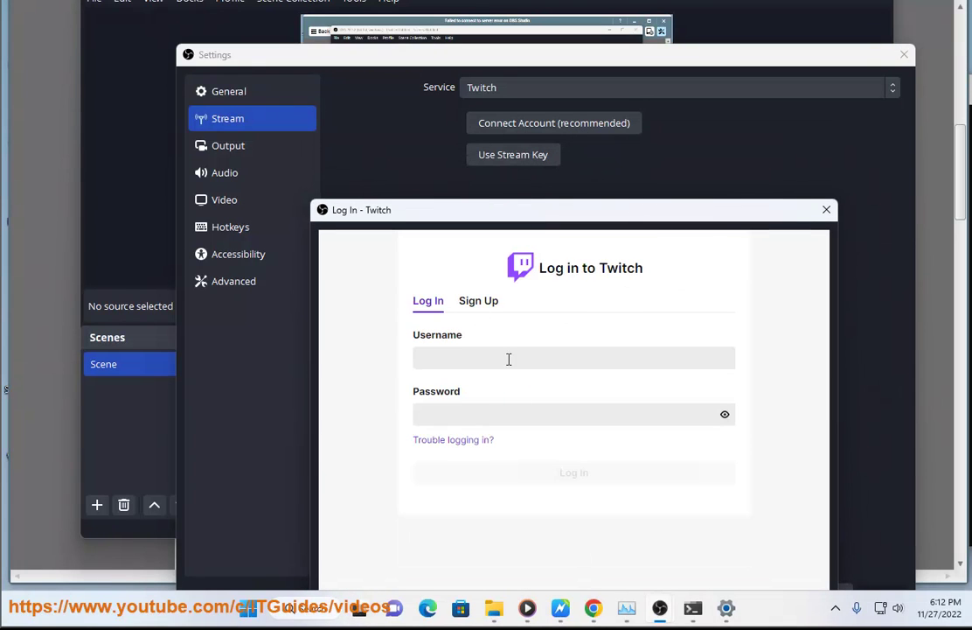
pyautogui.click(822, 215)
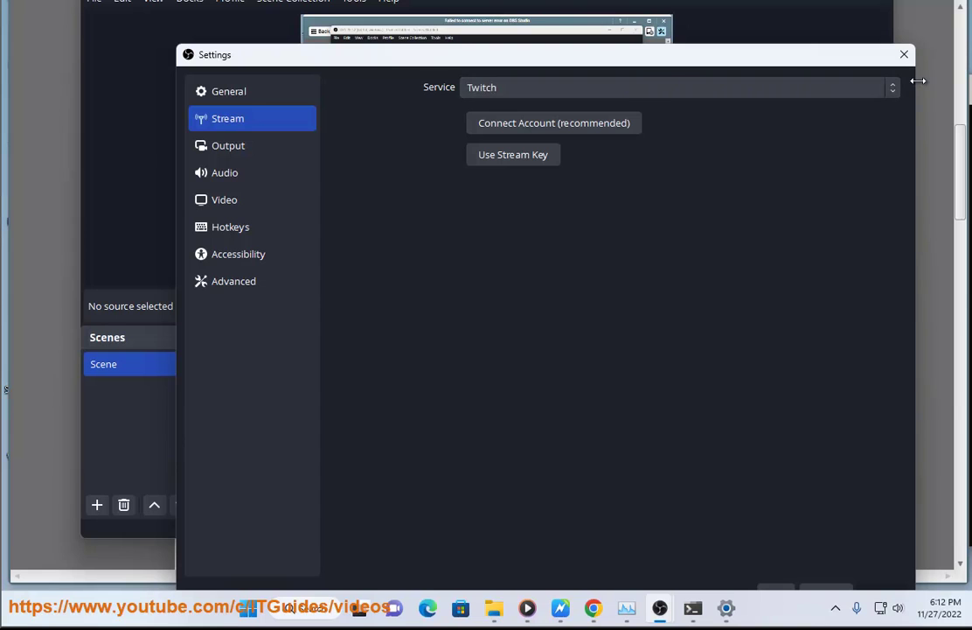
pyautogui.click(903, 59)
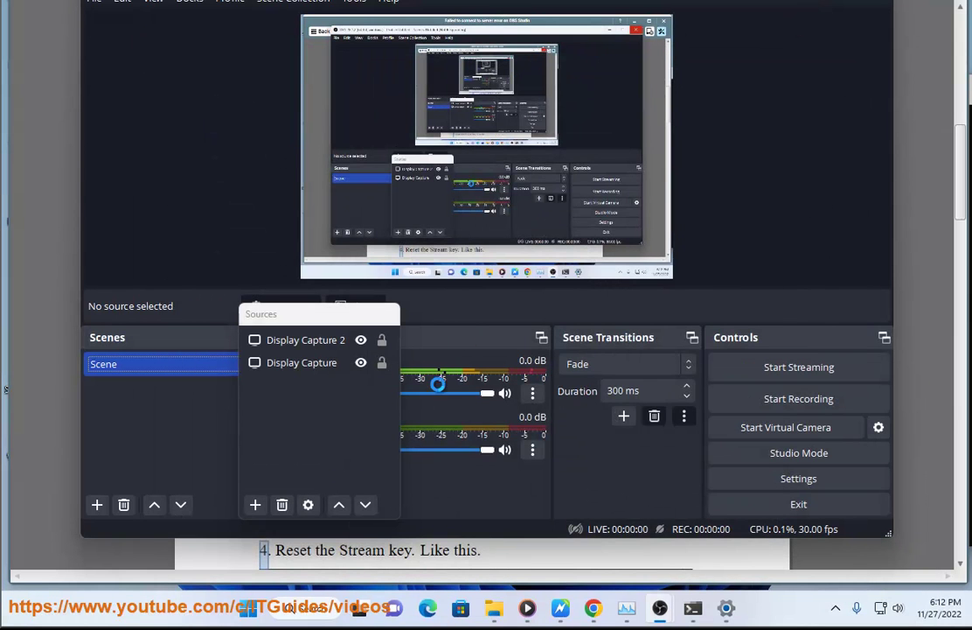
pyautogui.click(560, 608)
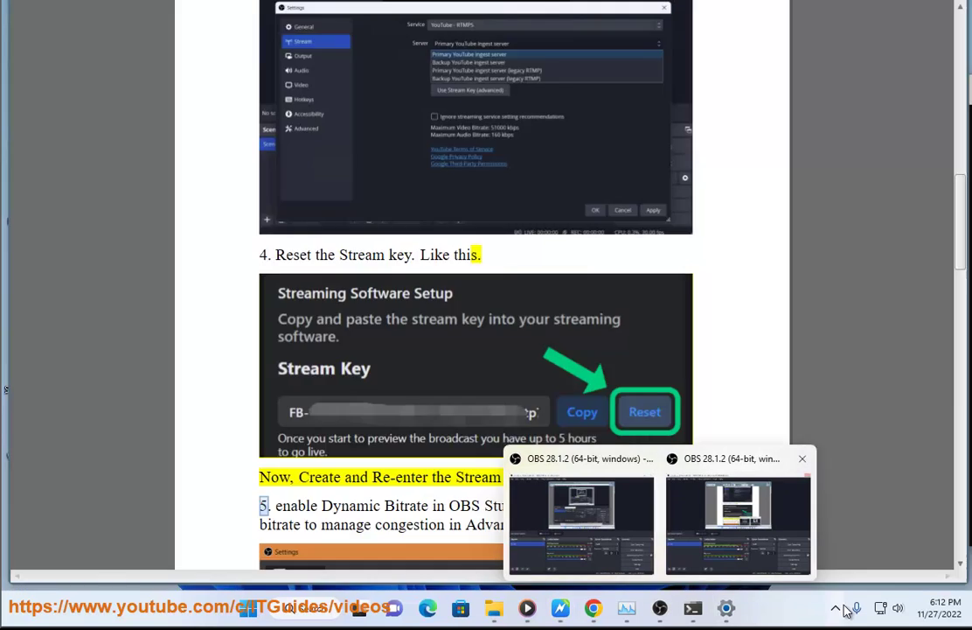
# Open Task Manager and end the first OBS Studio task in the list of running apps.
pyautogui.click(836, 610)
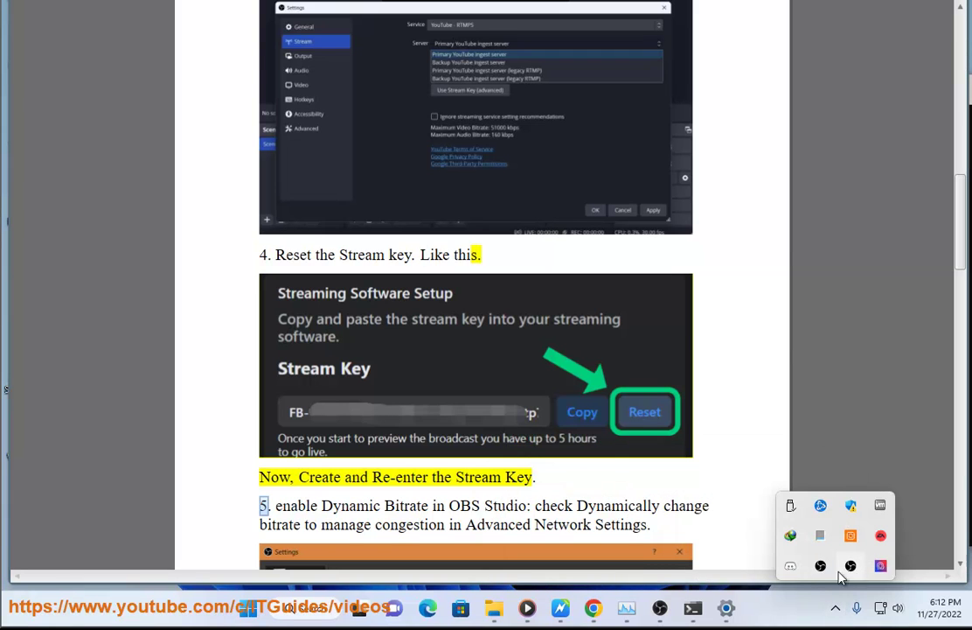
pyautogui.click(280, 611)
pyautogui.write('TAsk Manager')
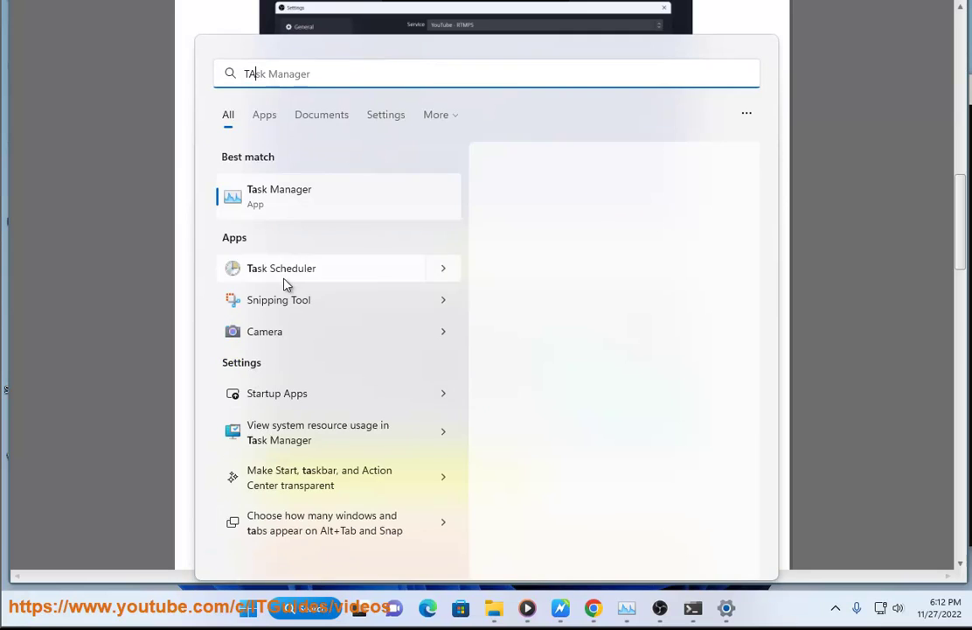
pyautogui.click(284, 202)
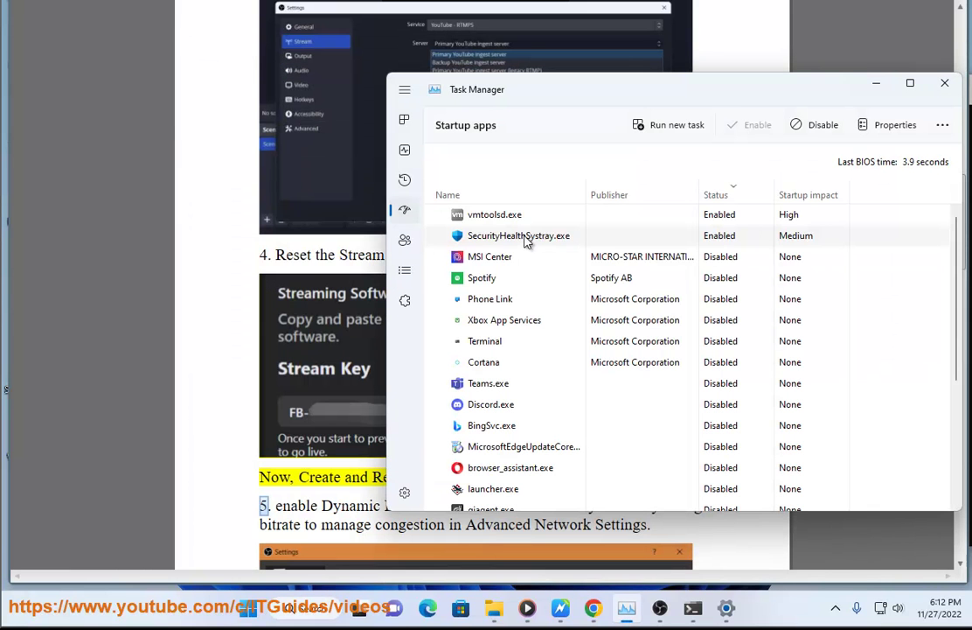
pyautogui.click(537, 379)
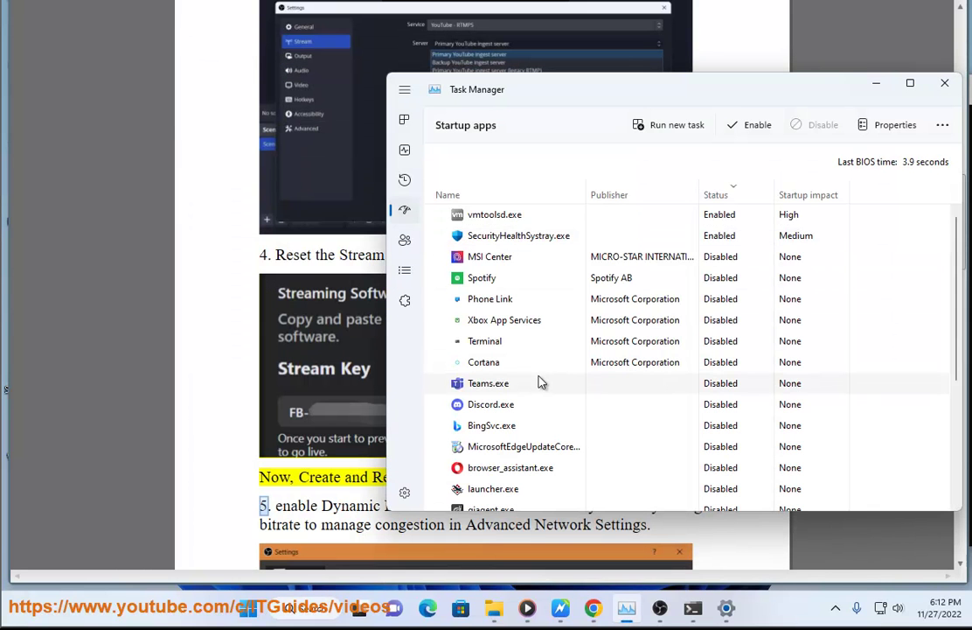
pyautogui.click(403, 121)
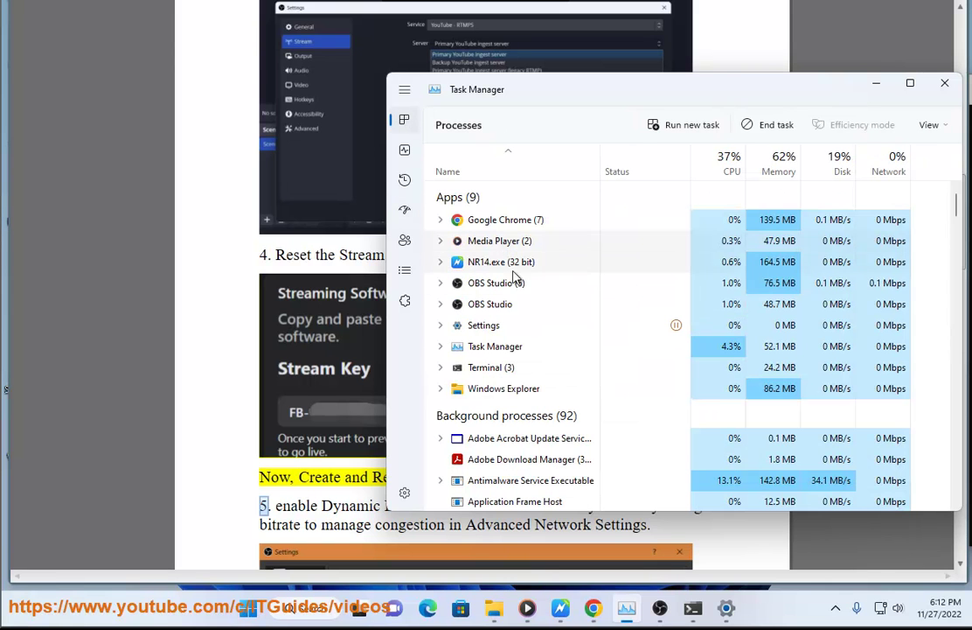
pyautogui.click(773, 129)
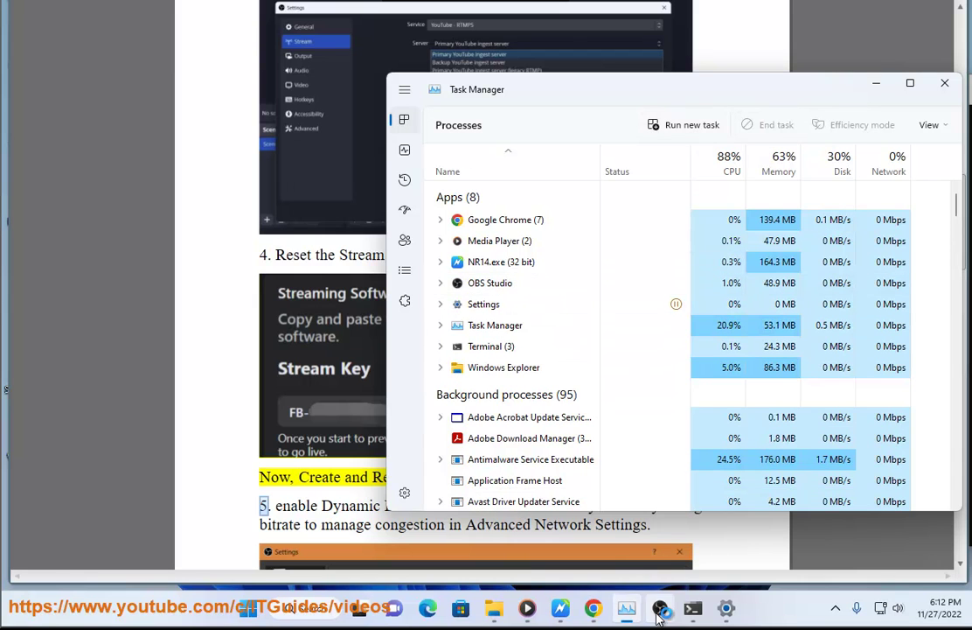
# Move the remaining OBS Studio window so its title bar is in view, and minimise both Task Manager and OBS Studio.
pyautogui.click(659, 612)
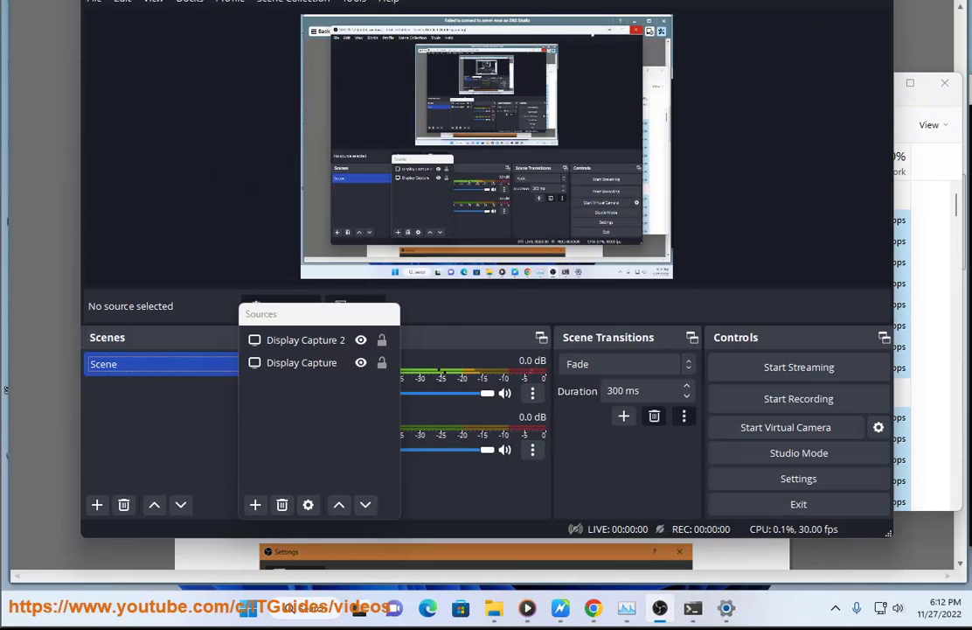
pyautogui.moveTo(753, 0); pyautogui.dragTo(777, 64)
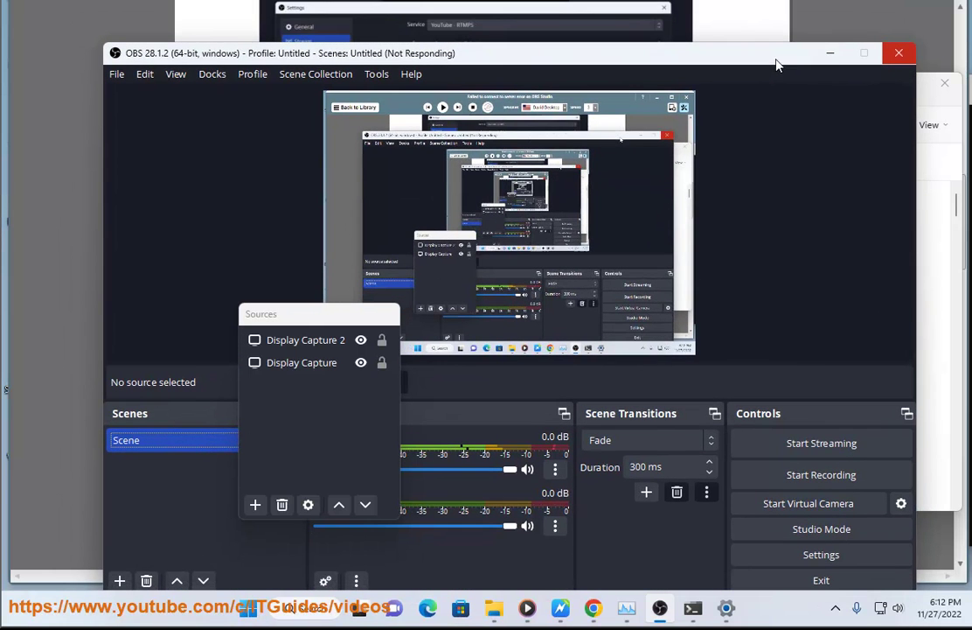
pyautogui.click(927, 84)
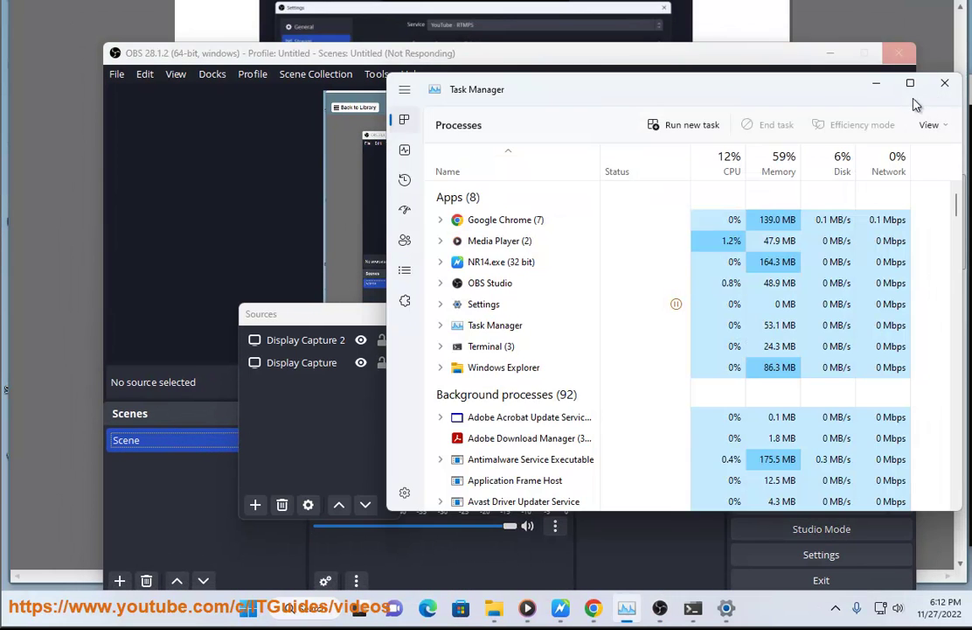
pyautogui.click(878, 87)
pyautogui.click(832, 56)
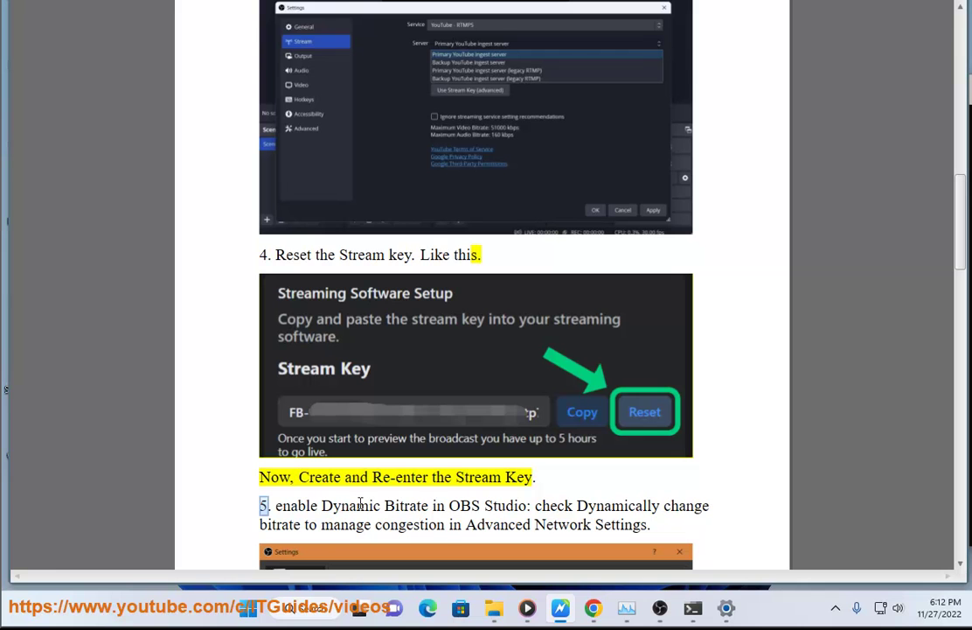
# Highlight the guide's instruction to re-enter the stream key, bring up the frozen OBS Studio window and force it to close.
pyautogui.moveTo(533, 477); pyautogui.dragTo(372, 477)
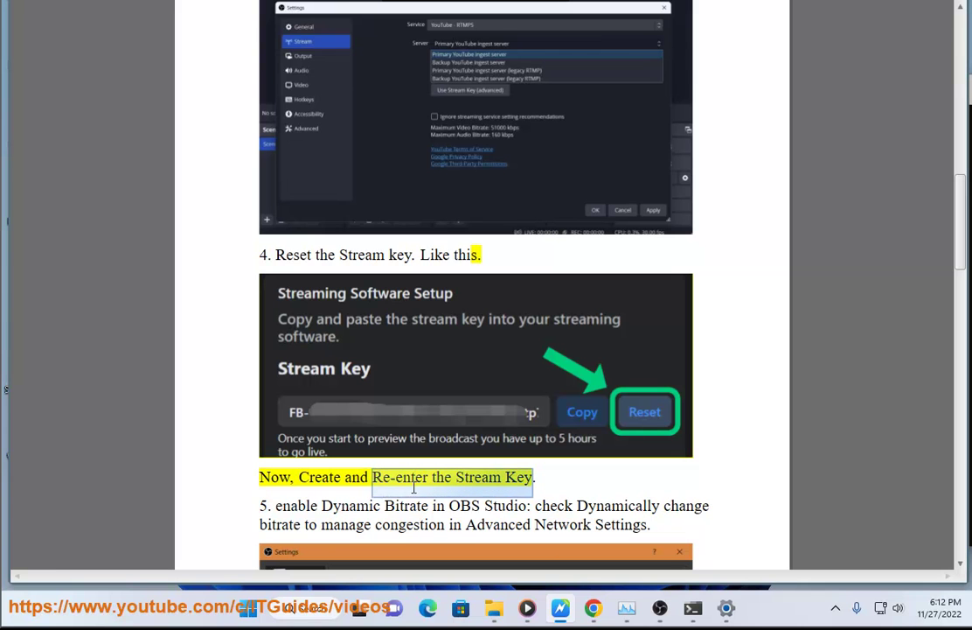
pyautogui.click(670, 615)
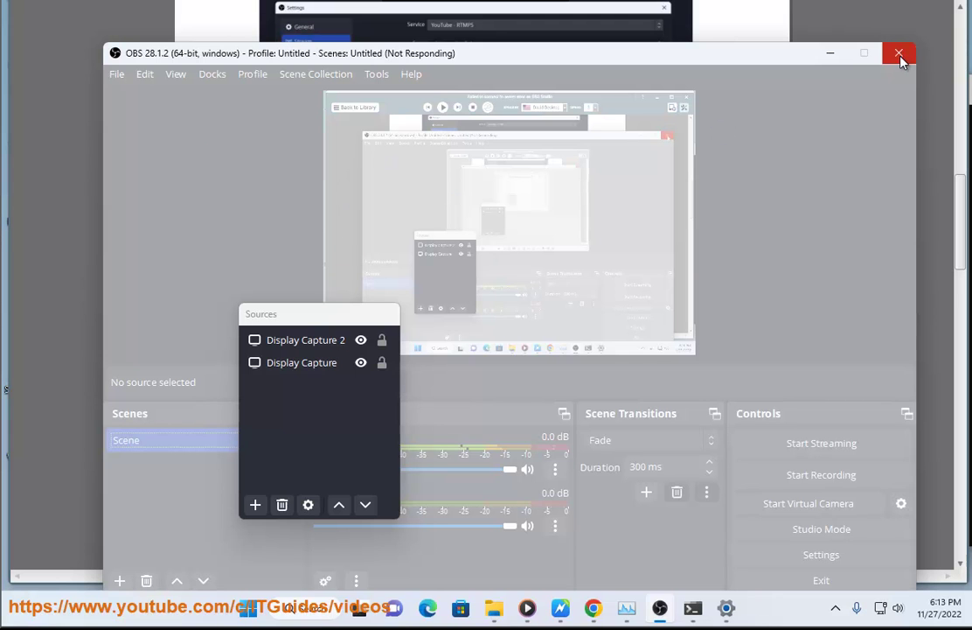
pyautogui.click(900, 54)
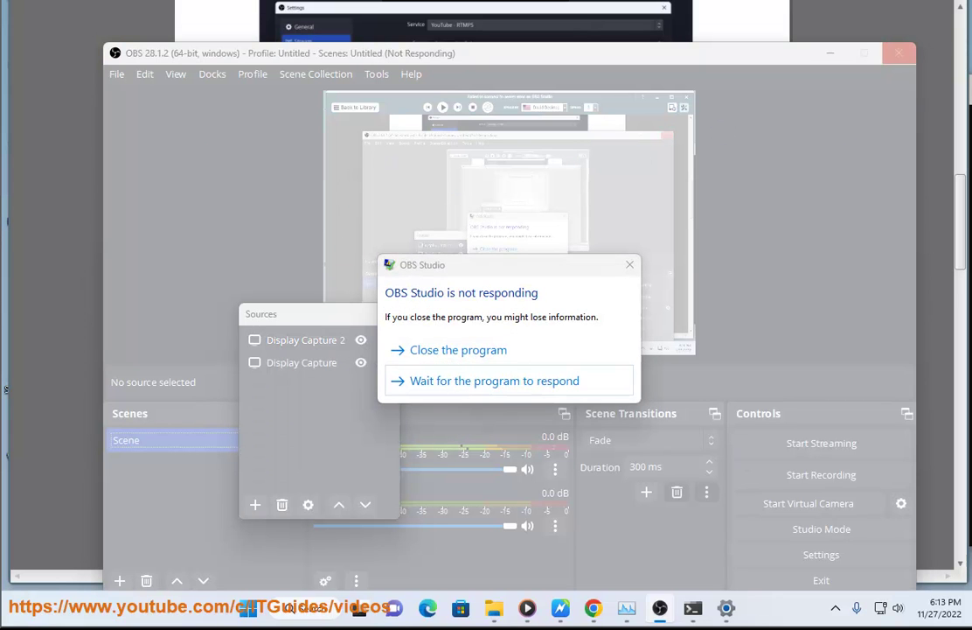
pyautogui.click(479, 353)
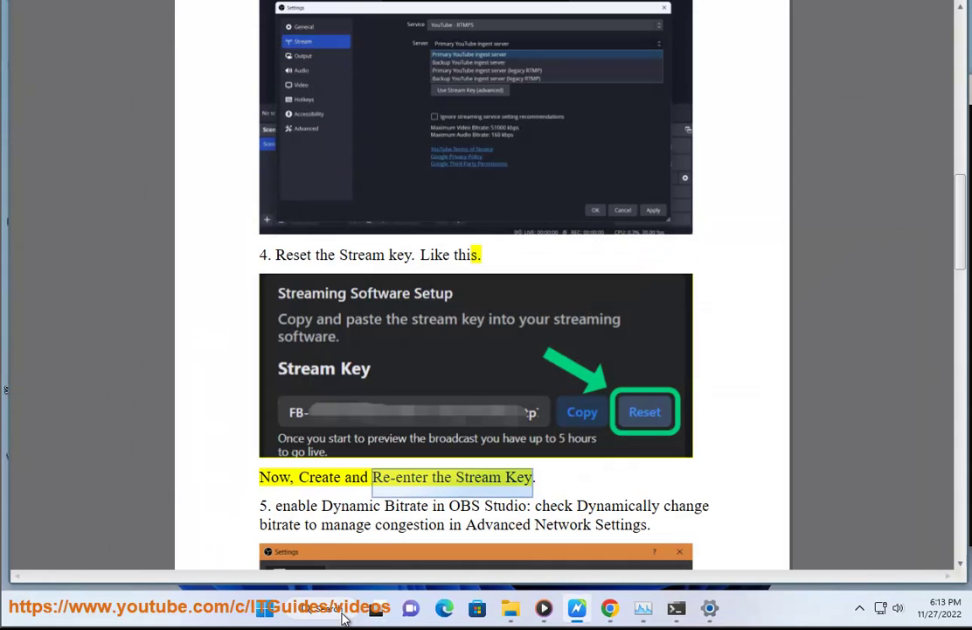
# Search Windows for "OBS", launch OBS Studio (64bit) again, and show the hidden system tray icons.
pyautogui.click(344, 616)
pyautogui.write('OBS')
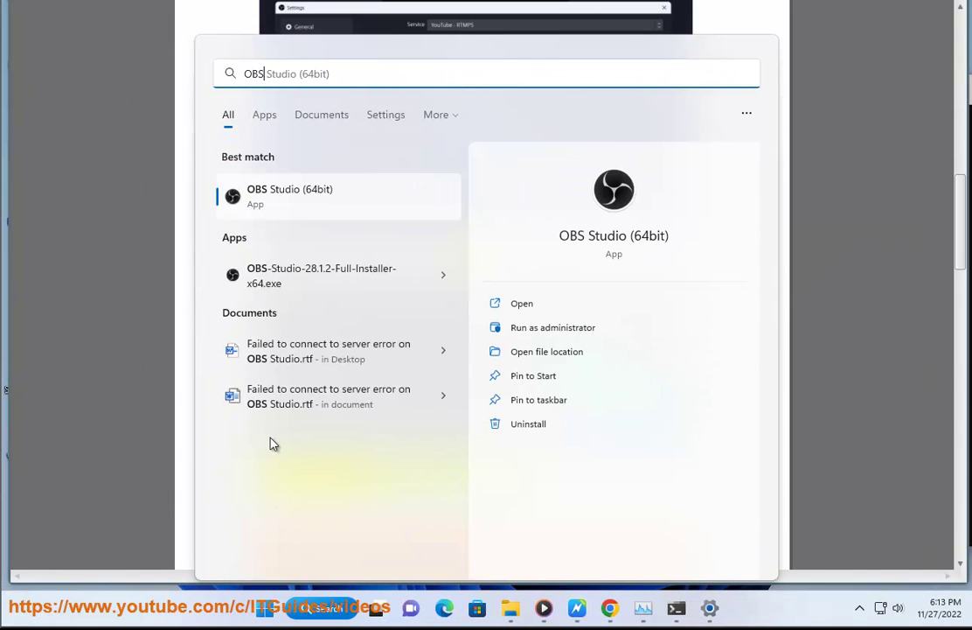
pyautogui.click(363, 193)
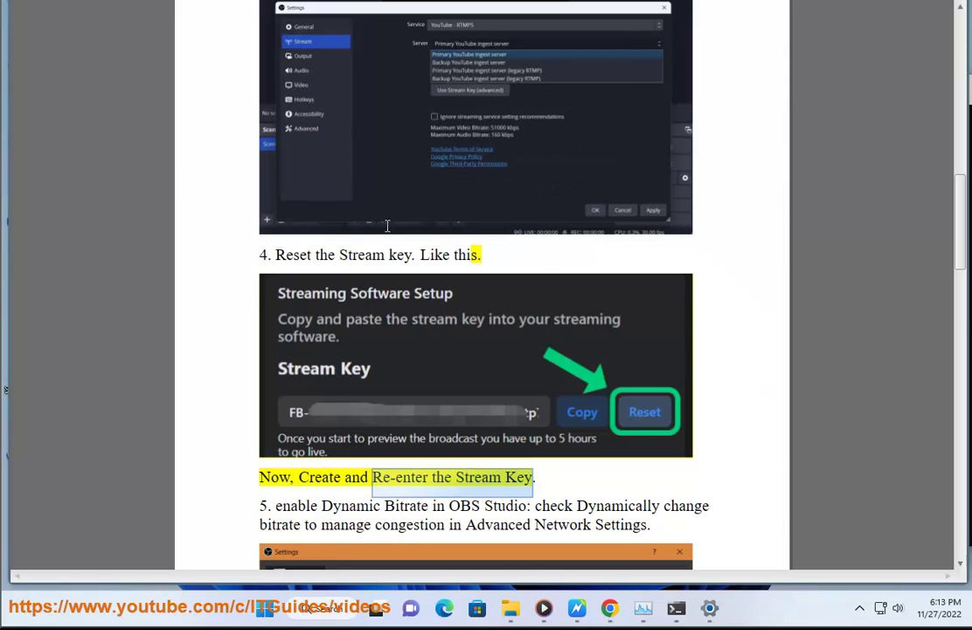
pyautogui.click(860, 609)
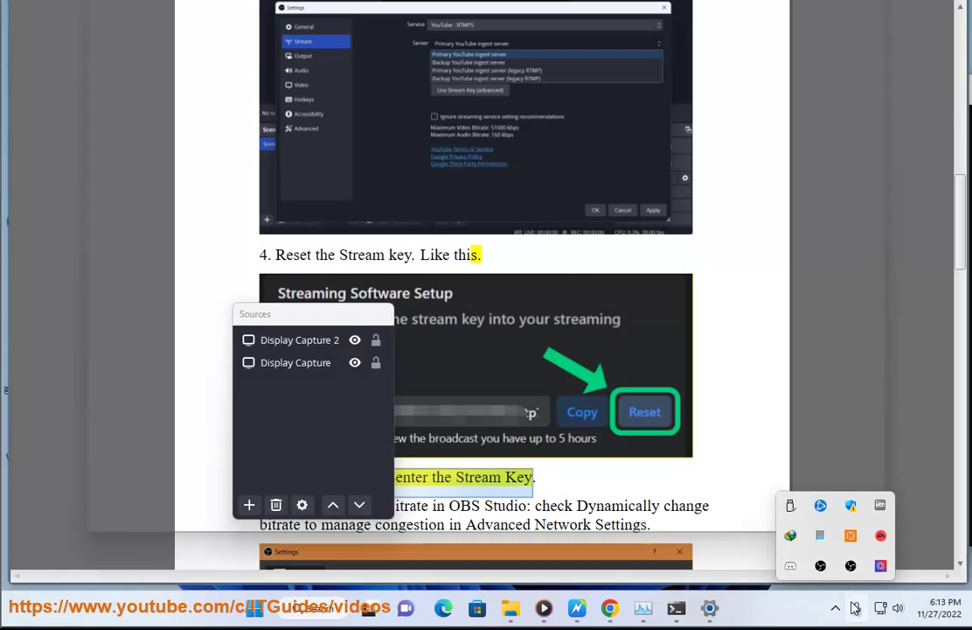
# View the Stream settings in OBS Studio, and return to the guide to read the item on dynamic bitrate.
pyautogui.click(98, 7)
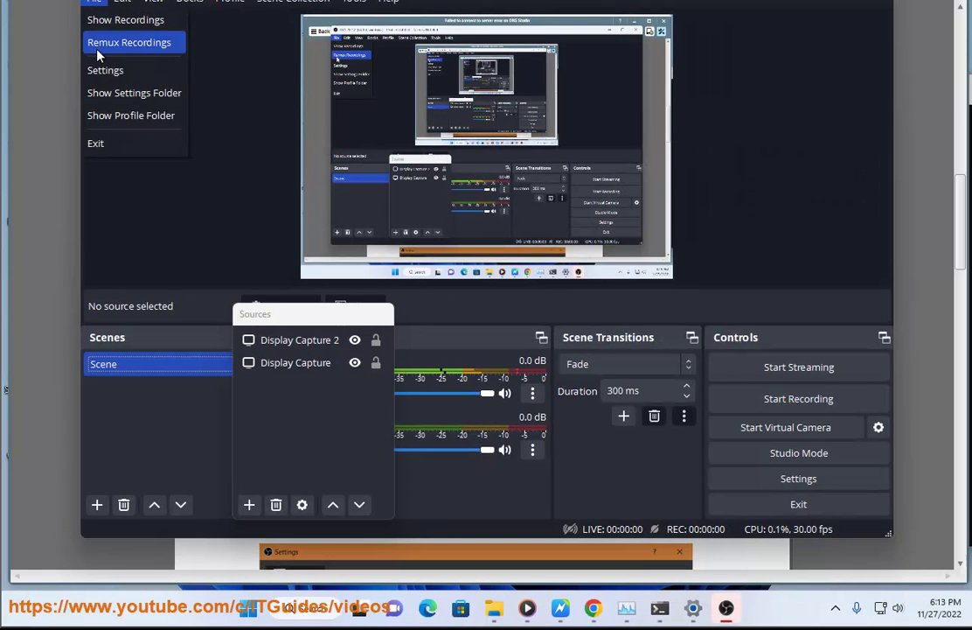
pyautogui.click(102, 68)
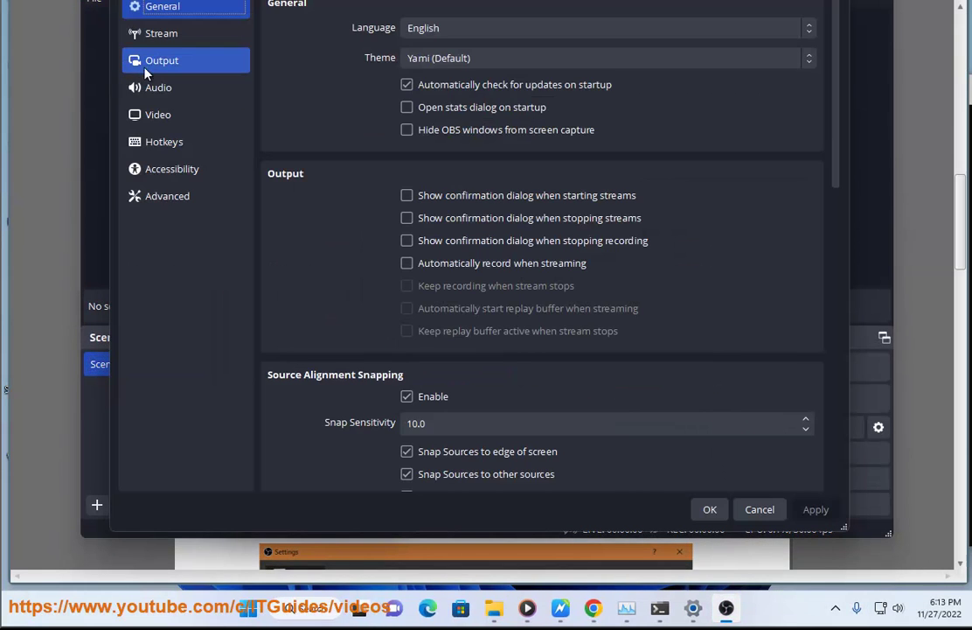
pyautogui.click(179, 37)
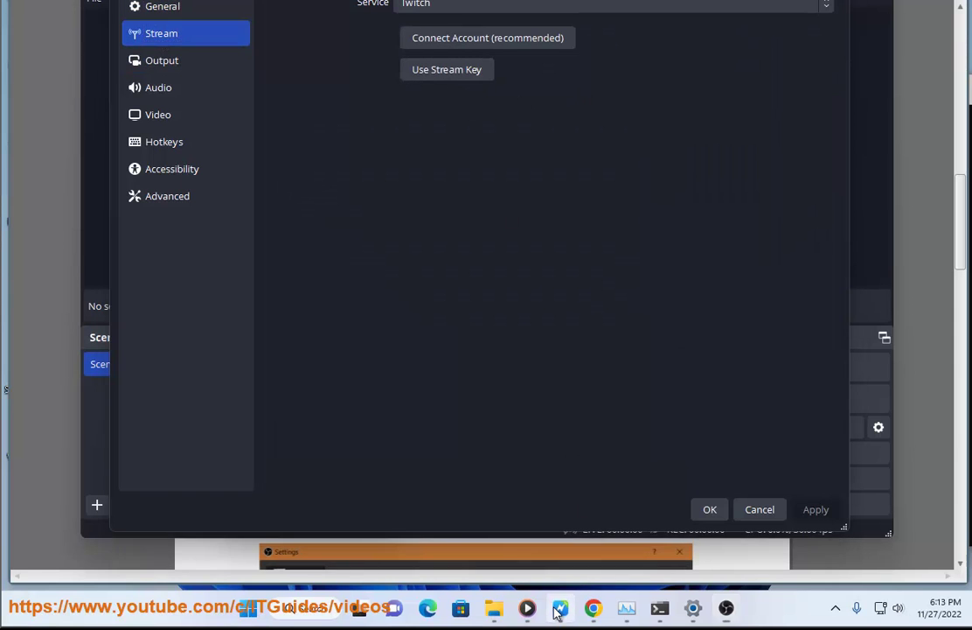
pyautogui.click(548, 560)
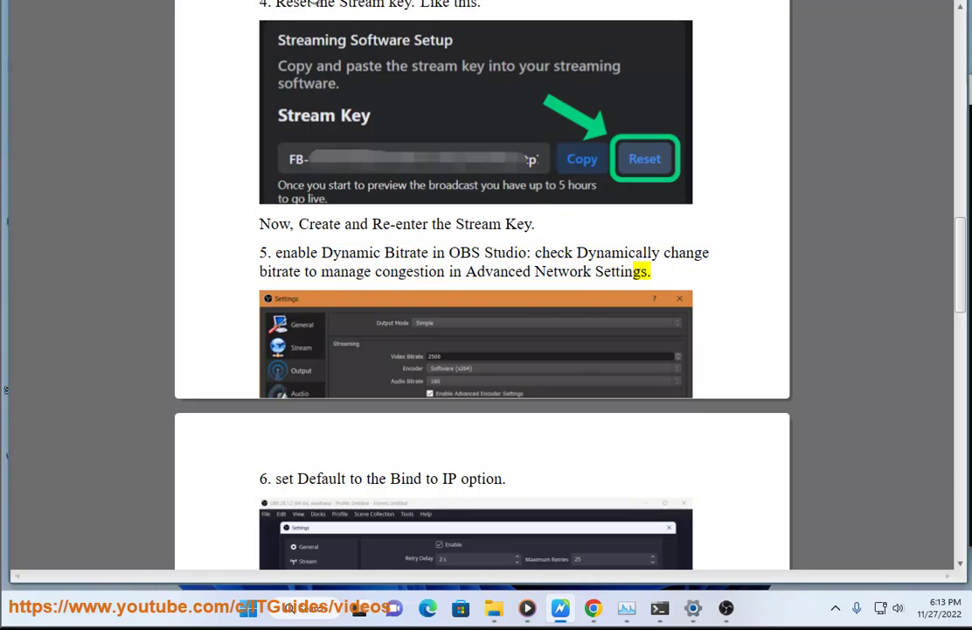
# Try the option to dynamically change bitrate to manage congestion in OBS Studio's Advanced network settings, and return to the guide.
pyautogui.click(731, 612)
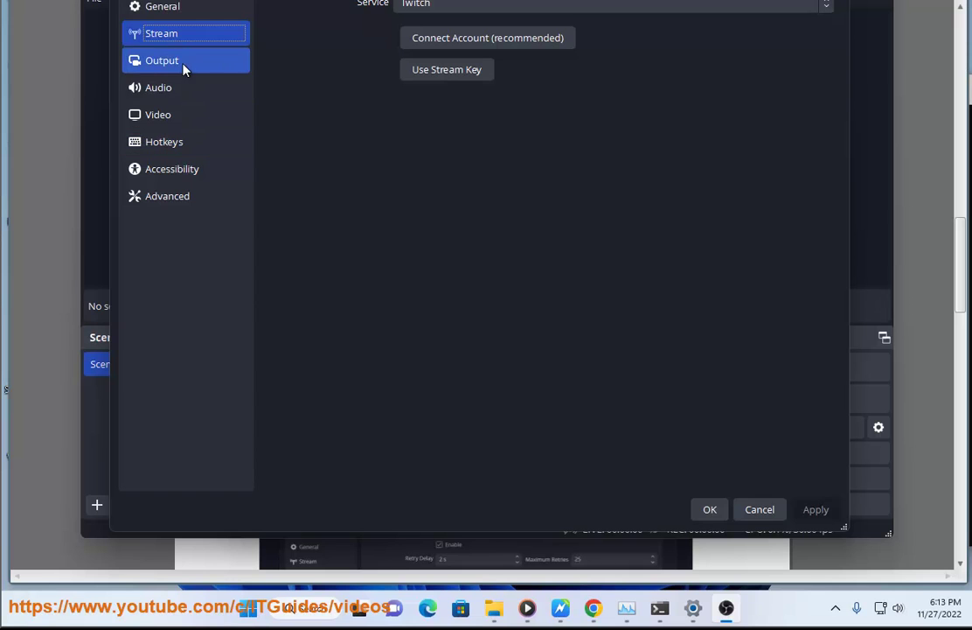
pyautogui.click(178, 197)
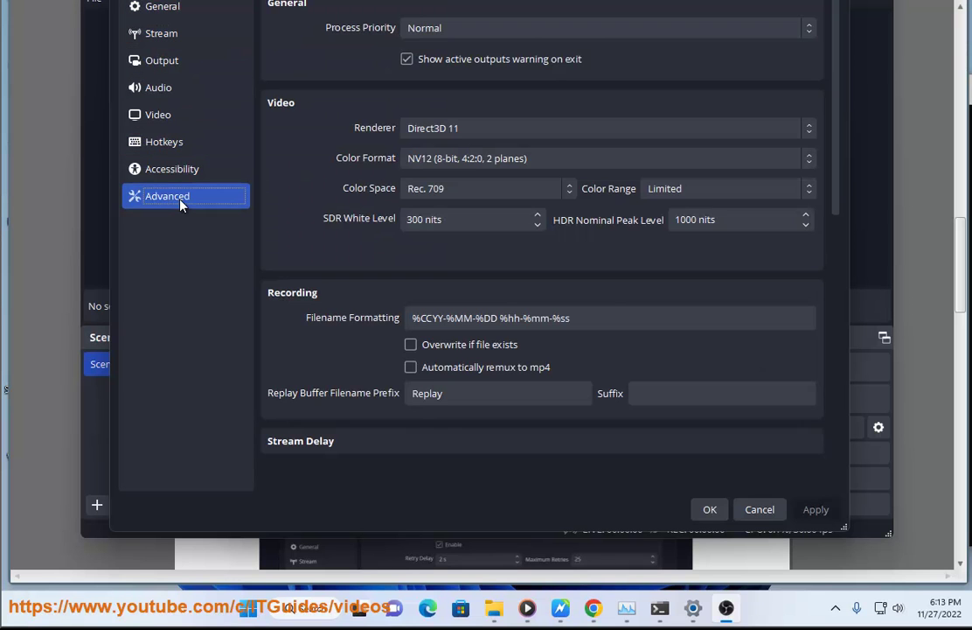
pyautogui.scroll(-5, 382, 347)
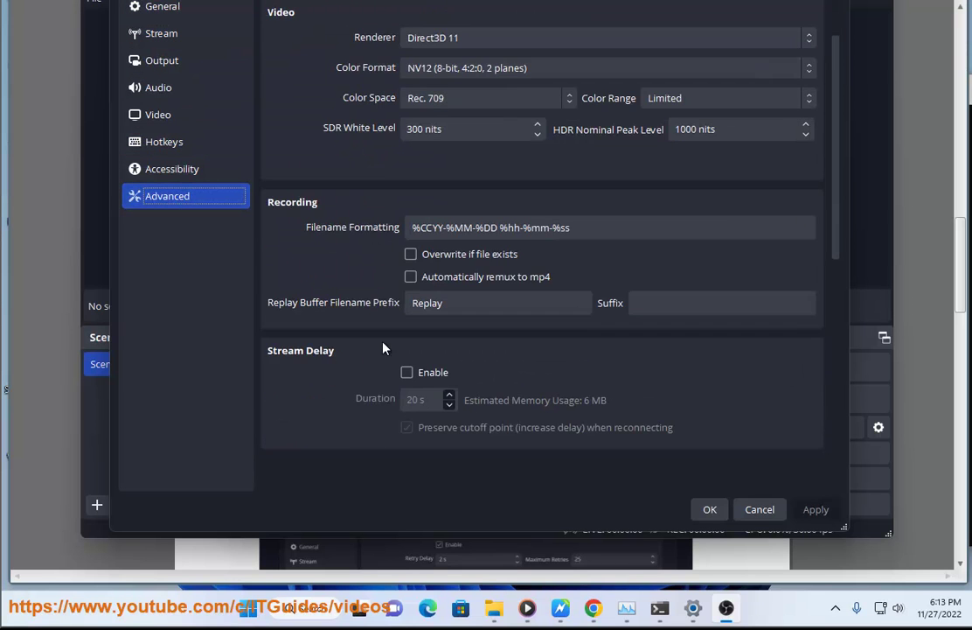
pyautogui.scroll(-2, 401, 403)
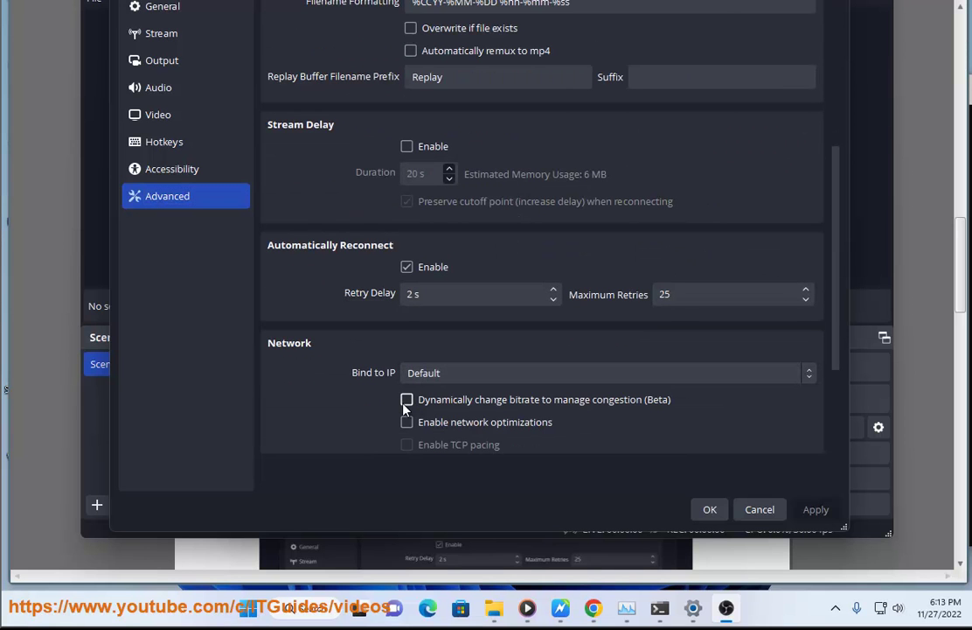
pyautogui.click(407, 399)
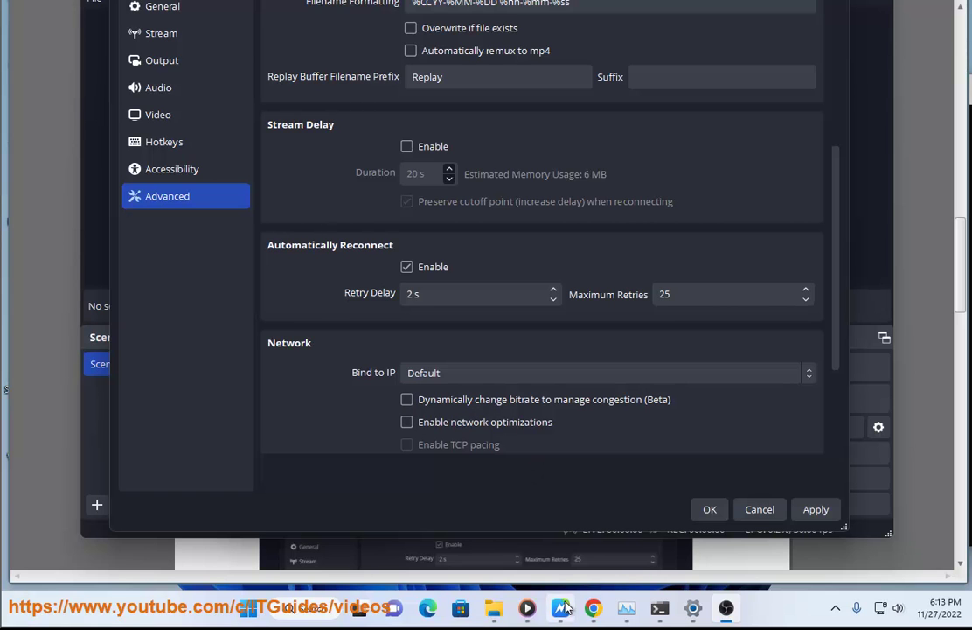
pyautogui.click(517, 548)
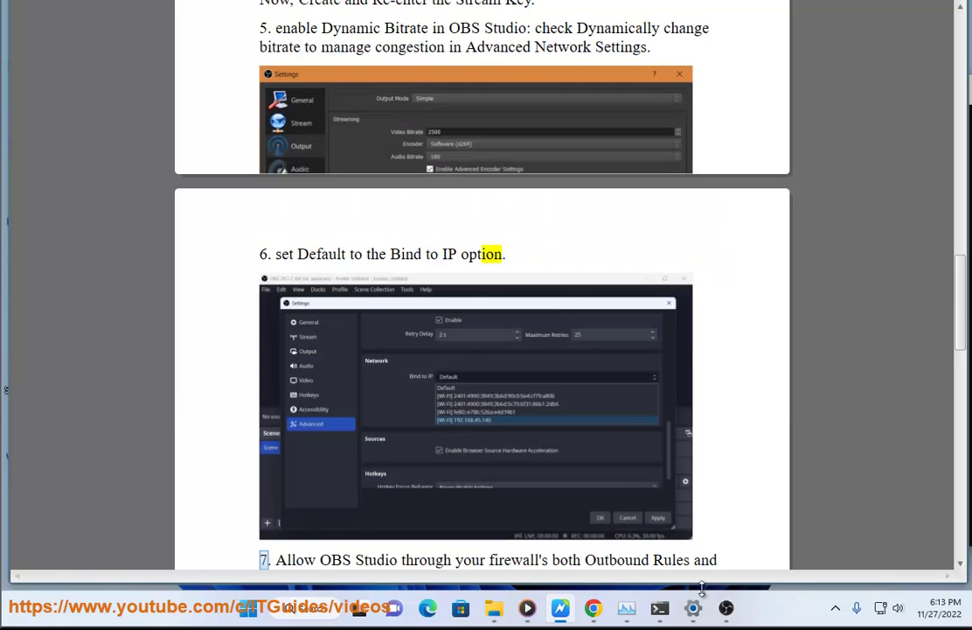
# Check the Bind to IP choices in OBS Studio's network settings, keep Default, and return to the guide.
pyautogui.click(727, 609)
pyautogui.click(470, 376)
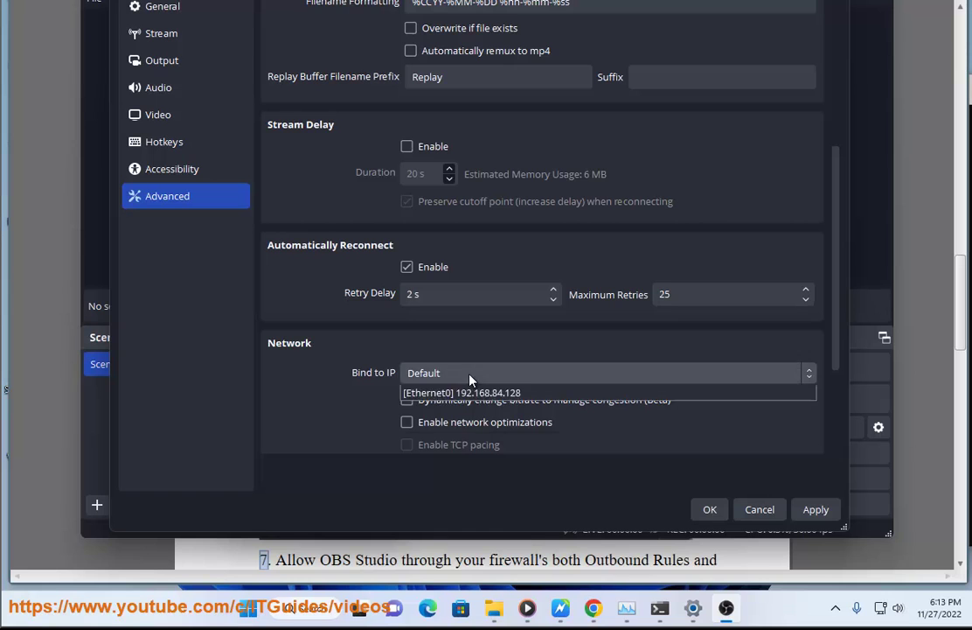
pyautogui.click(458, 393)
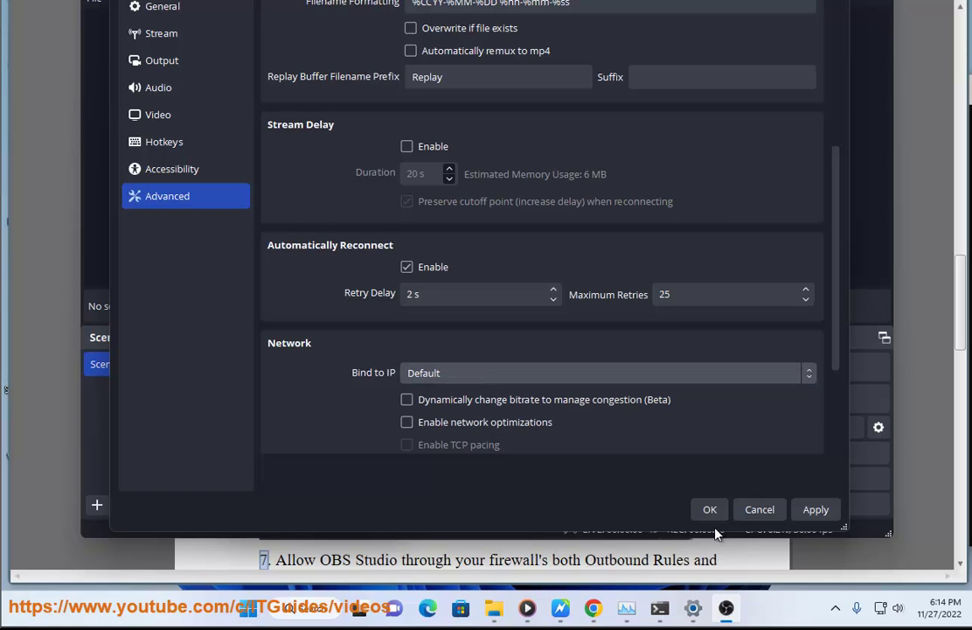
pyautogui.click(594, 608)
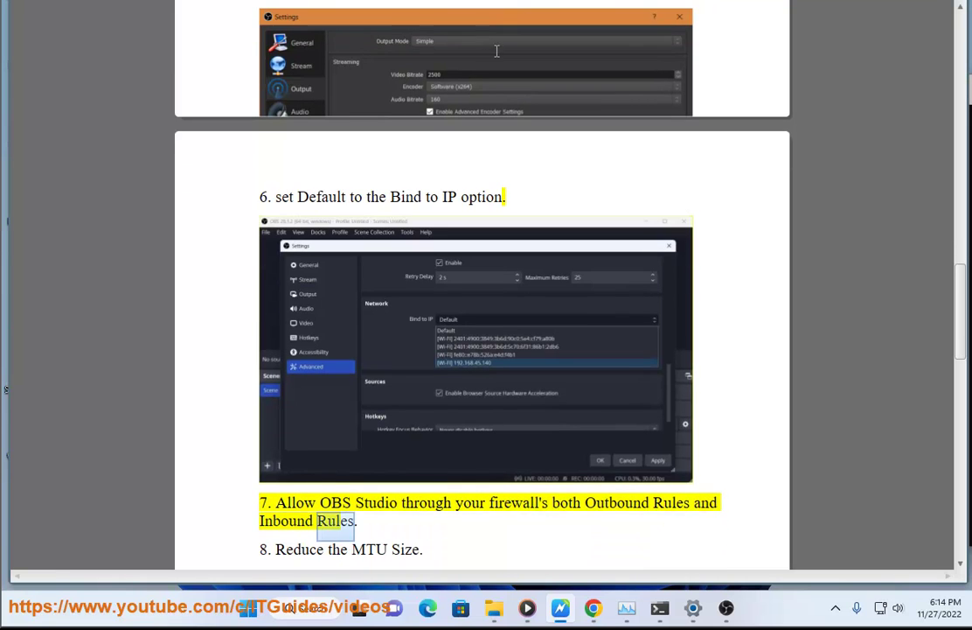
# Open Windows Defender Firewall from the System and Security section of Control Panel, and open its advanced settings.
pyautogui.click(306, 608)
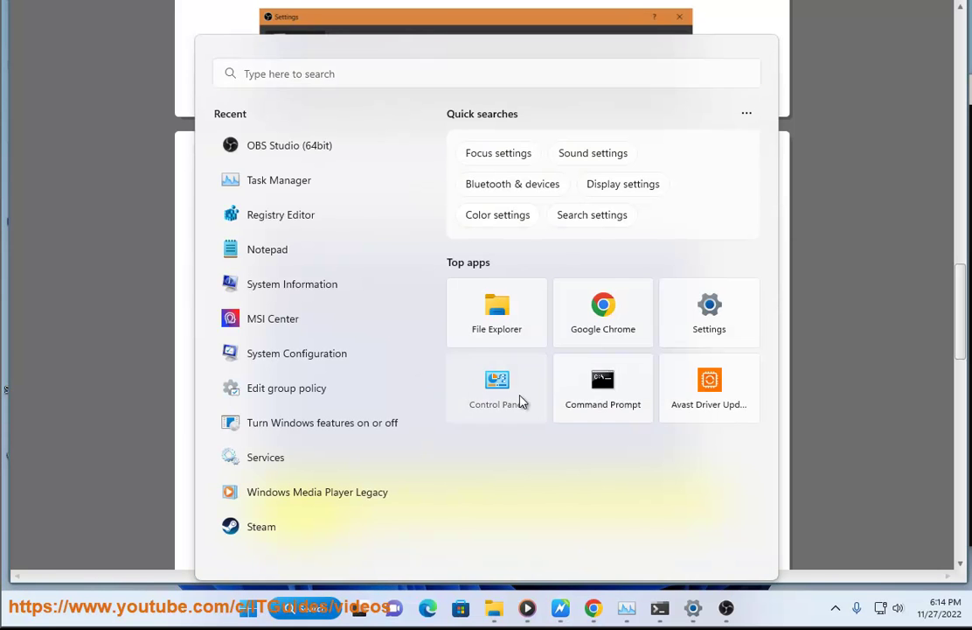
pyautogui.click(520, 400)
pyautogui.click(336, 135)
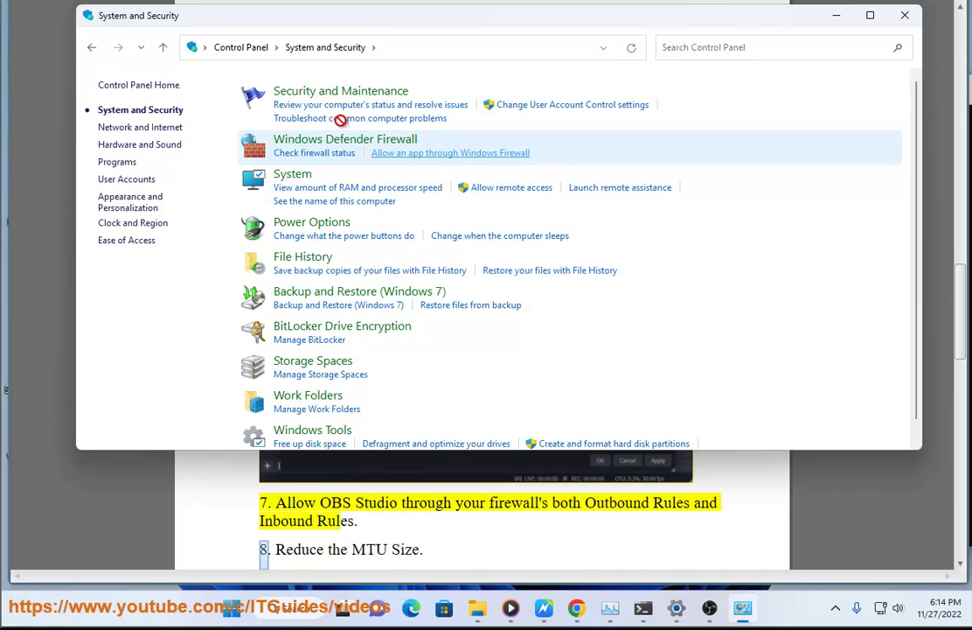
pyautogui.click(346, 144)
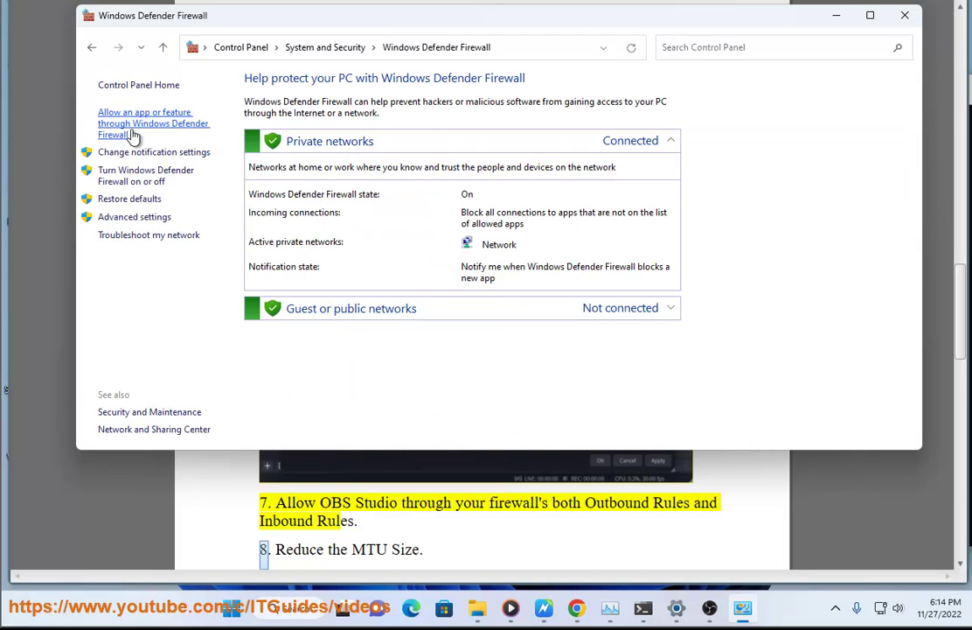
pyautogui.click(162, 226)
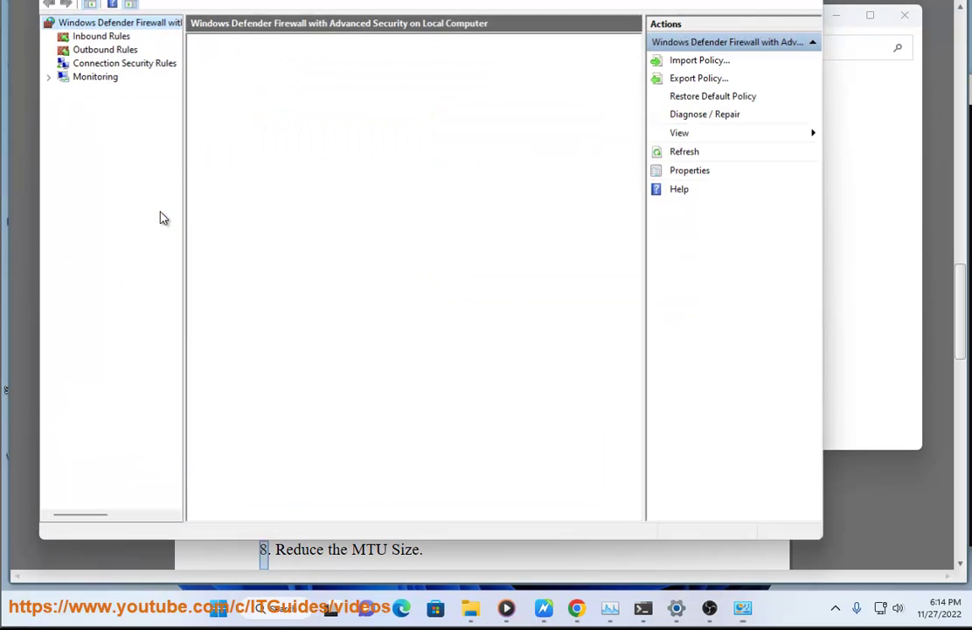
# Start a new inbound firewall rule of type Program, and browse for the path of the program it applies to.
pyautogui.click(102, 40)
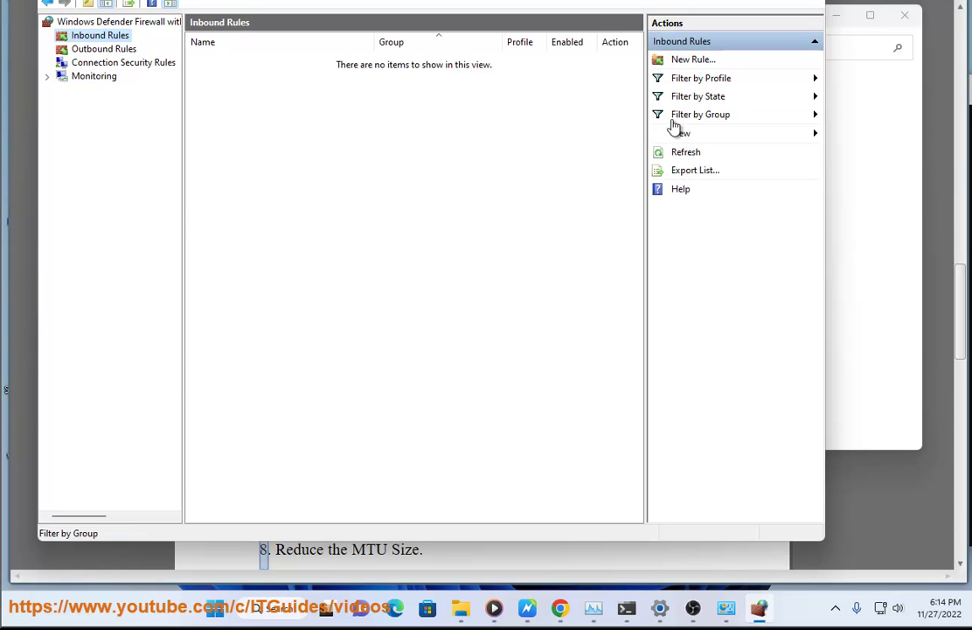
pyautogui.click(705, 61)
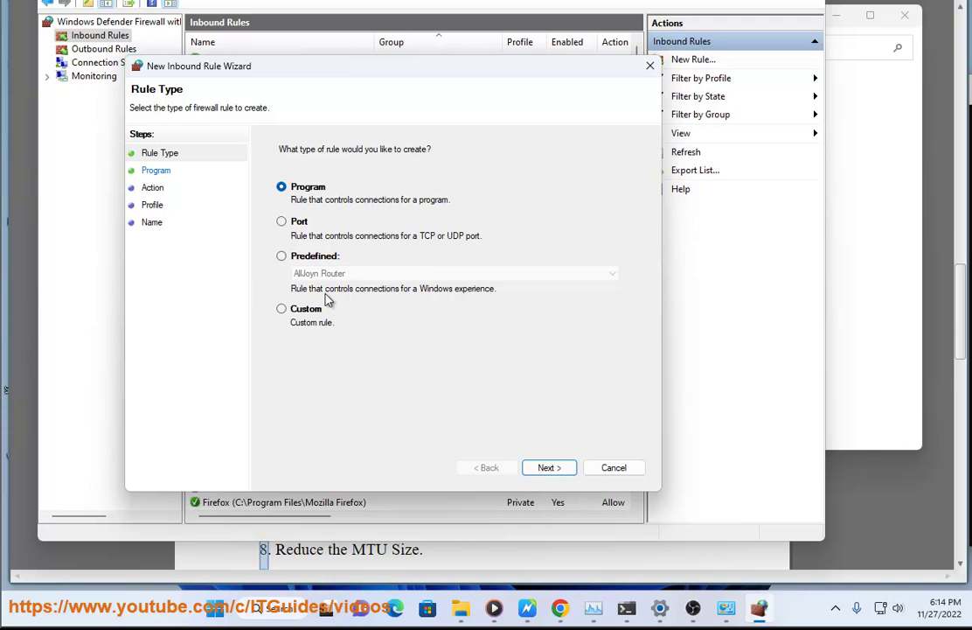
pyautogui.click(546, 467)
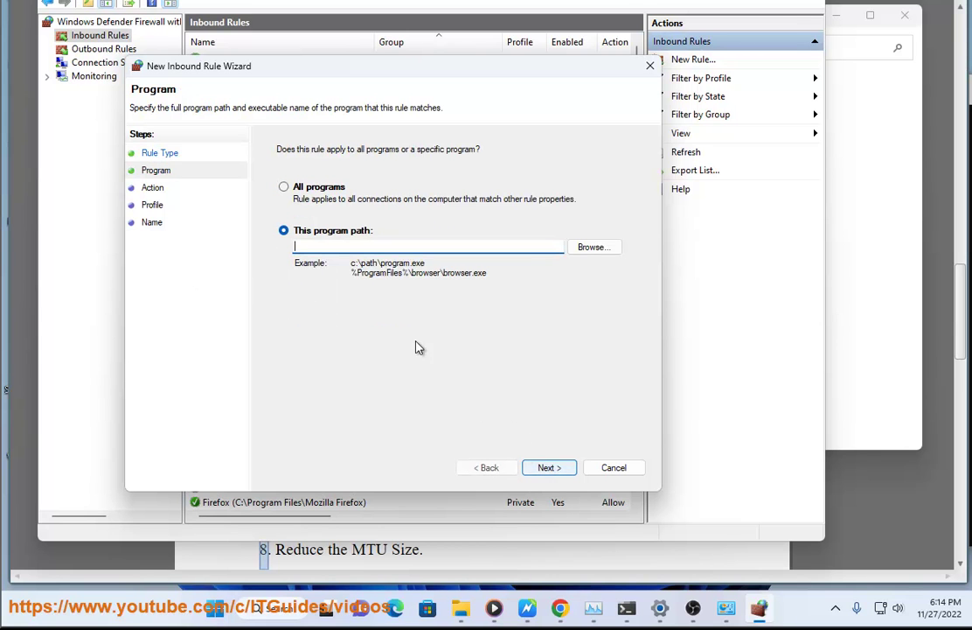
pyautogui.click(607, 251)
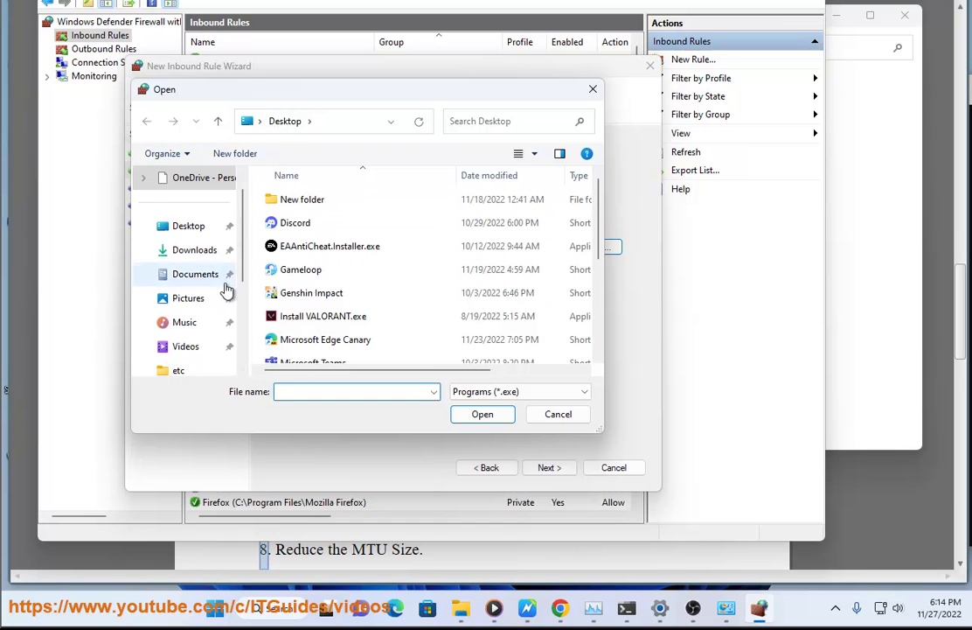
# Look for the OBS Studio folder in Program Files (x86) on Local Disk (C:).
pyautogui.scroll(-2, 219, 293)
pyautogui.click(183, 370)
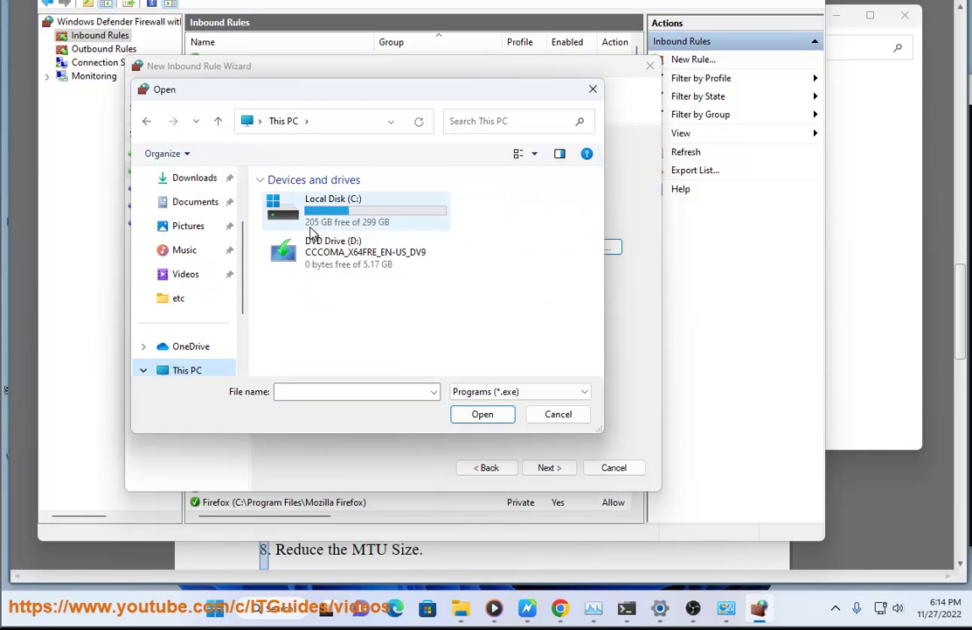
pyautogui.doubleClick(315, 219)
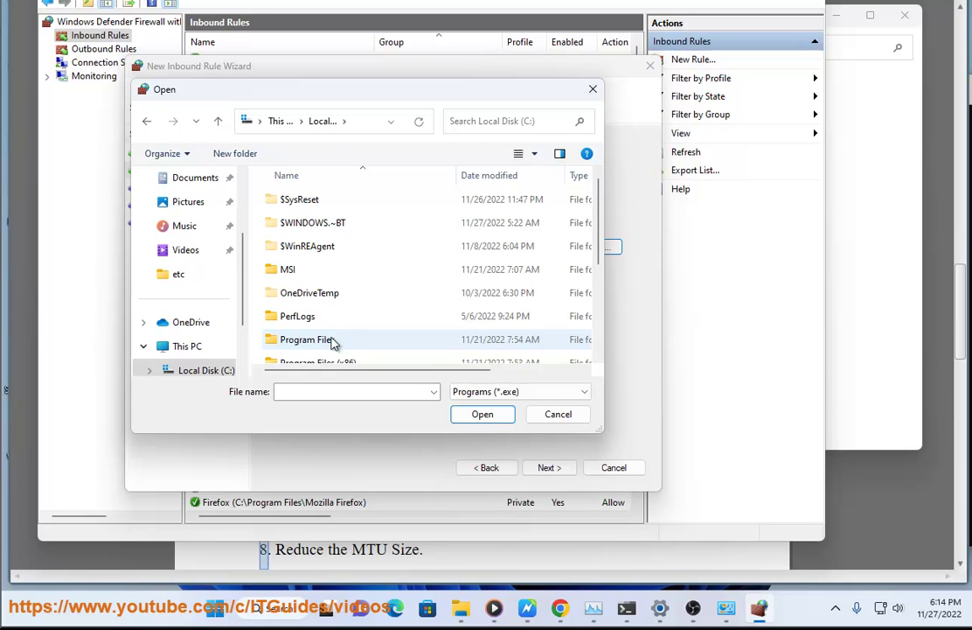
pyautogui.scroll(-1, 332, 343)
pyautogui.doubleClick(332, 308)
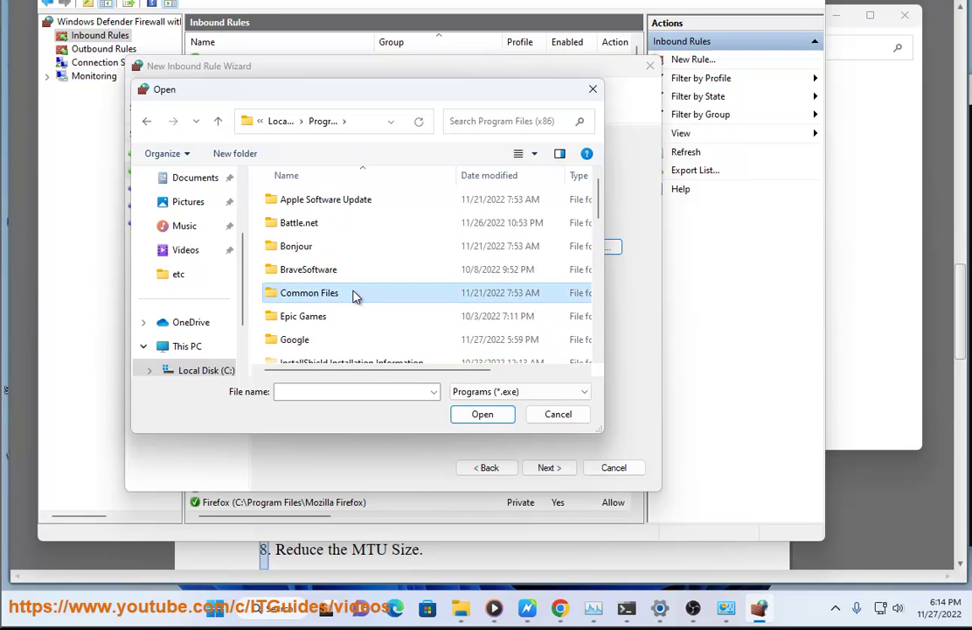
pyautogui.scroll(-3, 347, 300)
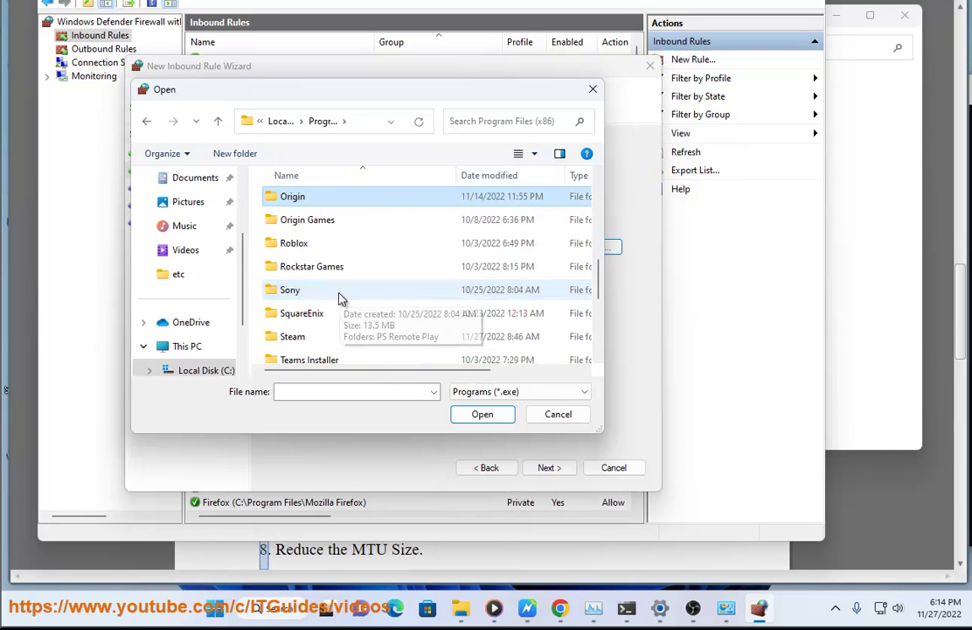
# Browse to the obs-studio\bin\64bit folder in Program Files on Local Disk (C:) for the inbound rule's program.
pyautogui.click(274, 129)
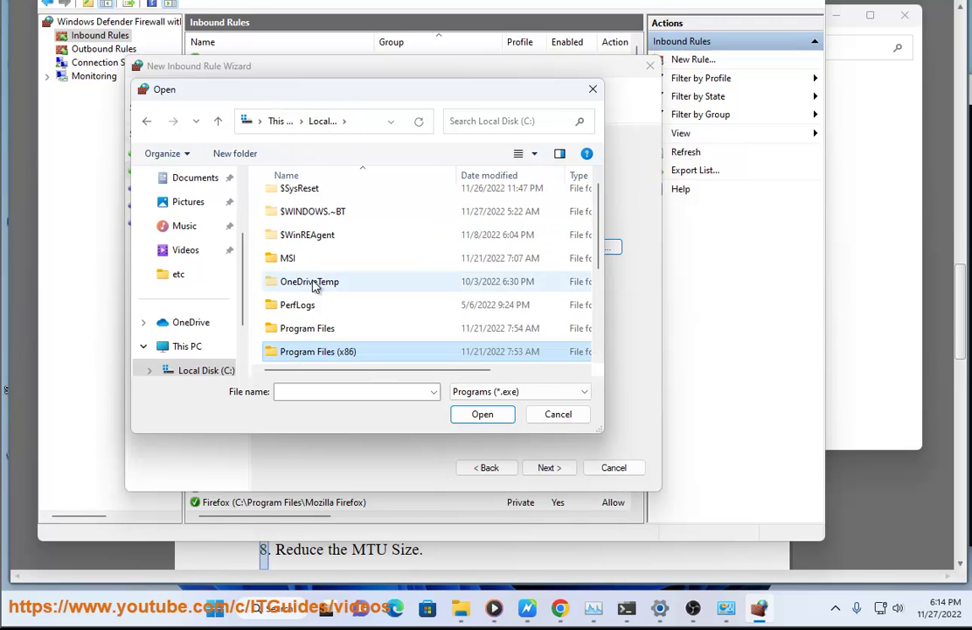
pyautogui.doubleClick(311, 325)
pyautogui.scroll(-5, 339, 271)
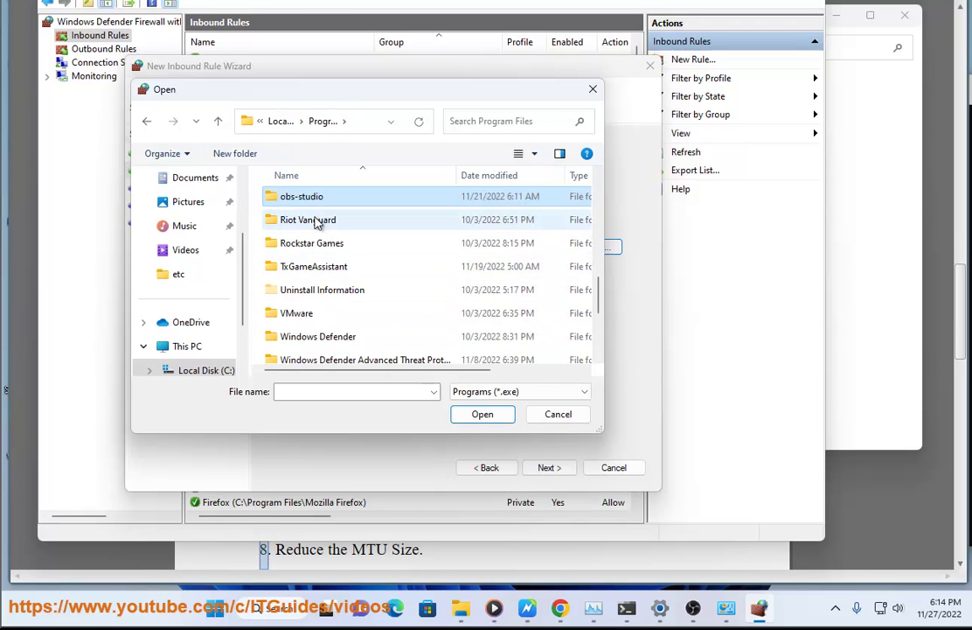
pyautogui.doubleClick(289, 197)
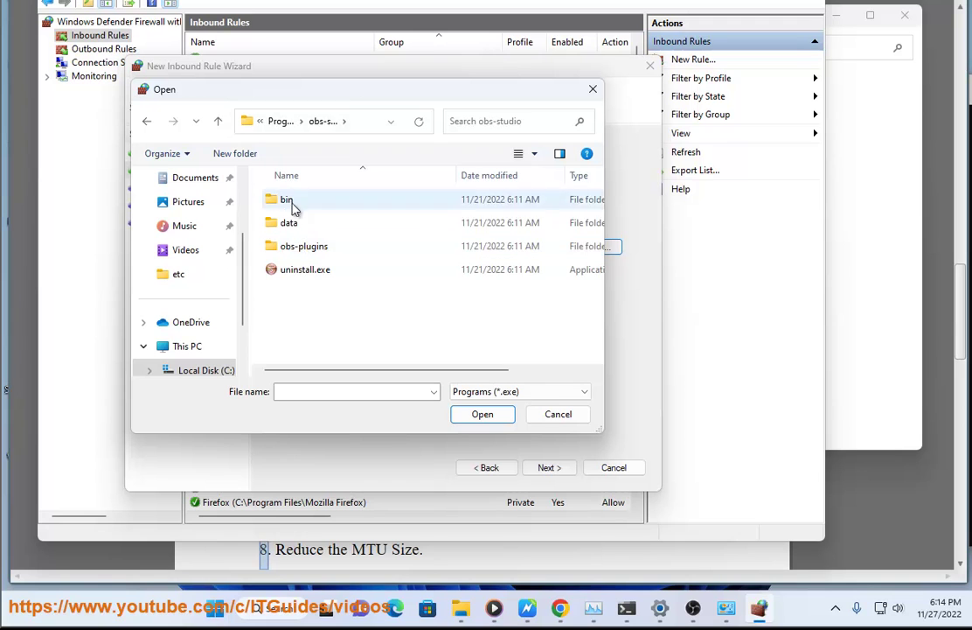
pyautogui.doubleClick(290, 201)
pyautogui.click(297, 208)
pyautogui.doubleClick(297, 208)
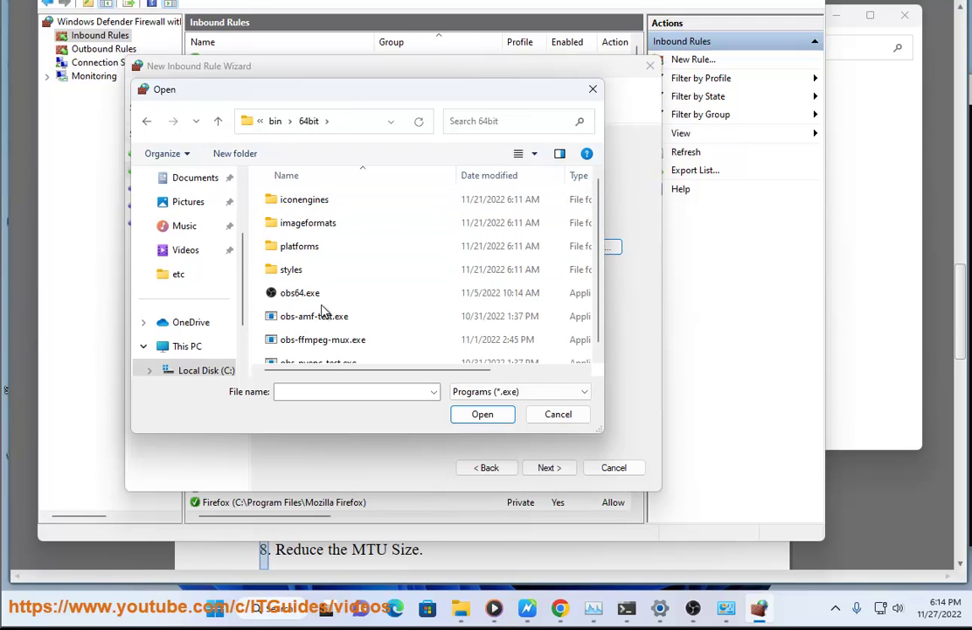
# Choose obs64.exe as the inbound rule's program, continue to the action choices with Allow the connection, and cancel the rule.
pyautogui.click(306, 293)
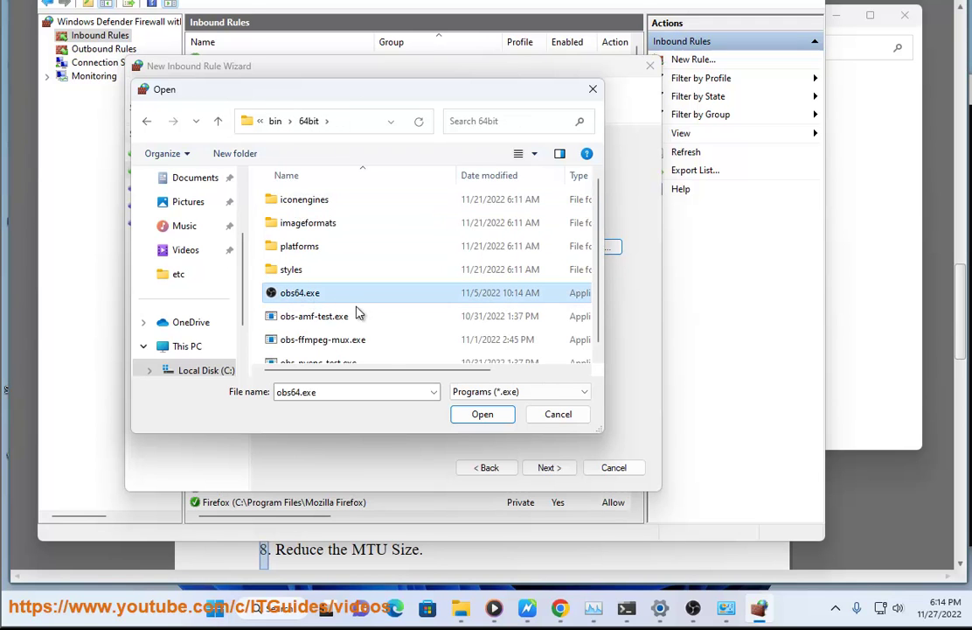
pyautogui.click(480, 416)
pyautogui.click(549, 467)
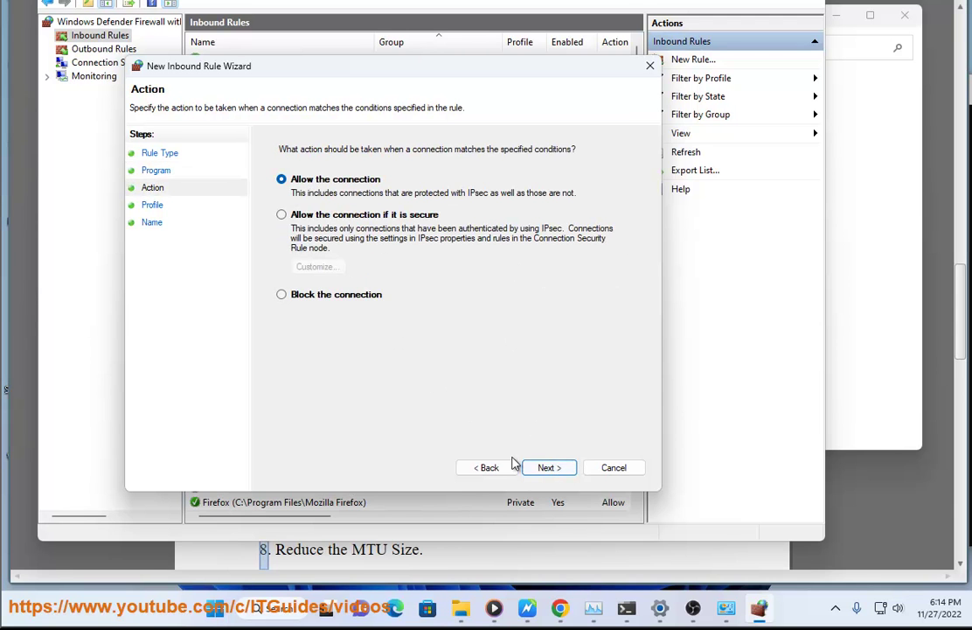
pyautogui.click(614, 467)
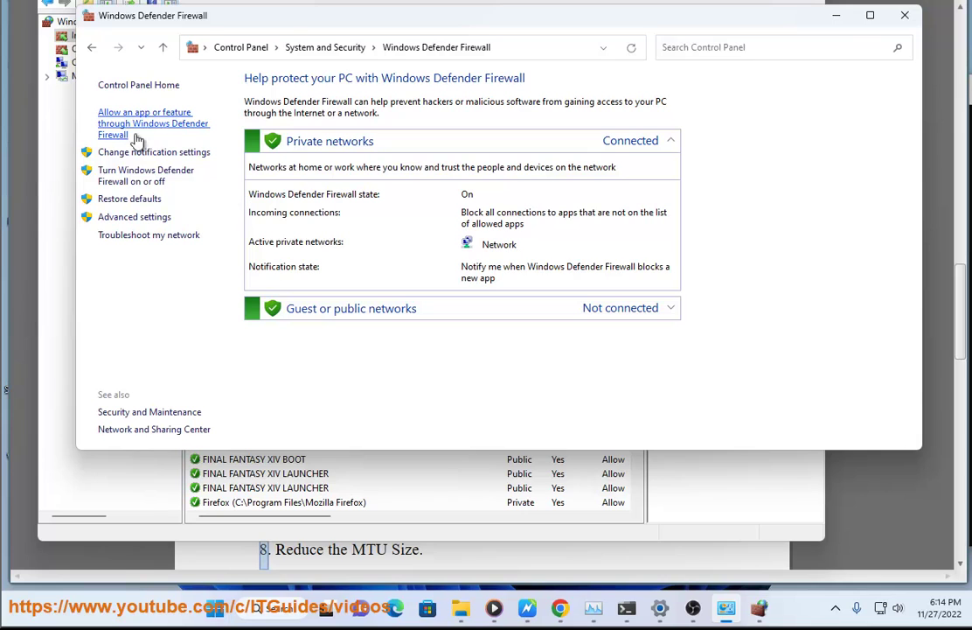
# Open the firewall's advanced settings again and start a new outbound rule of type Program.
pyautogui.click(133, 216)
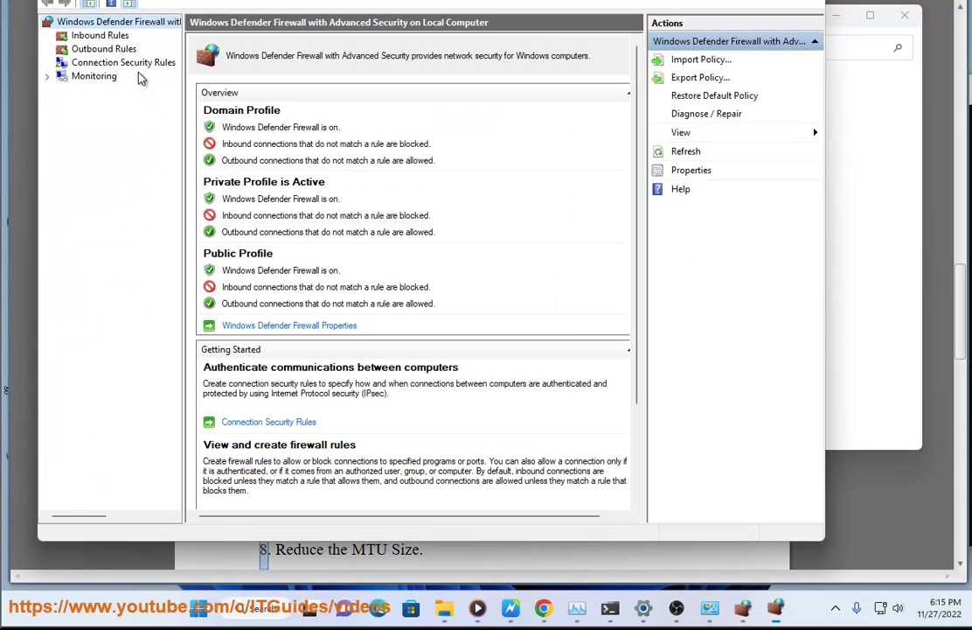
pyautogui.click(88, 48)
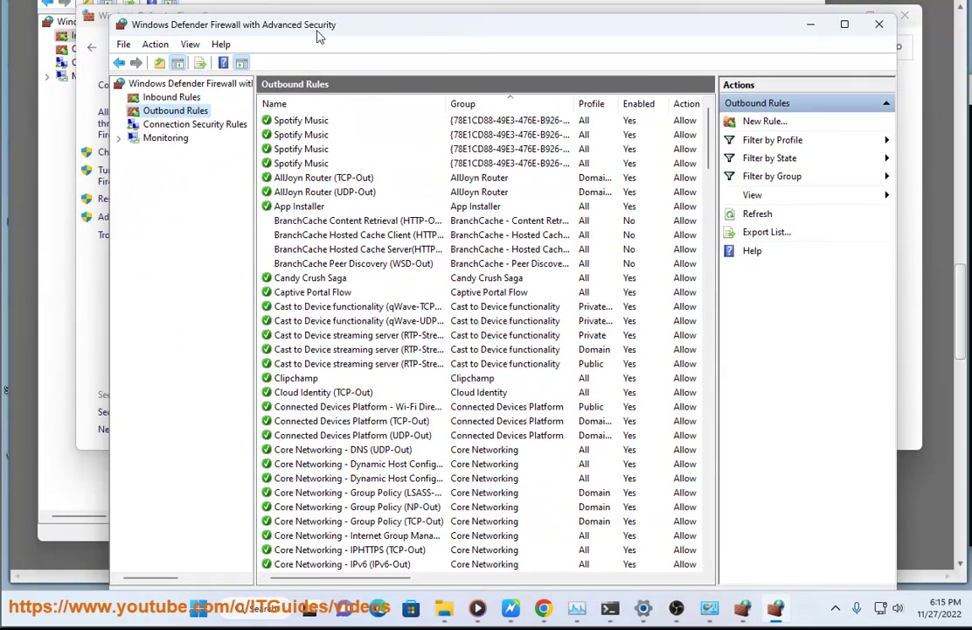
pyautogui.click(764, 122)
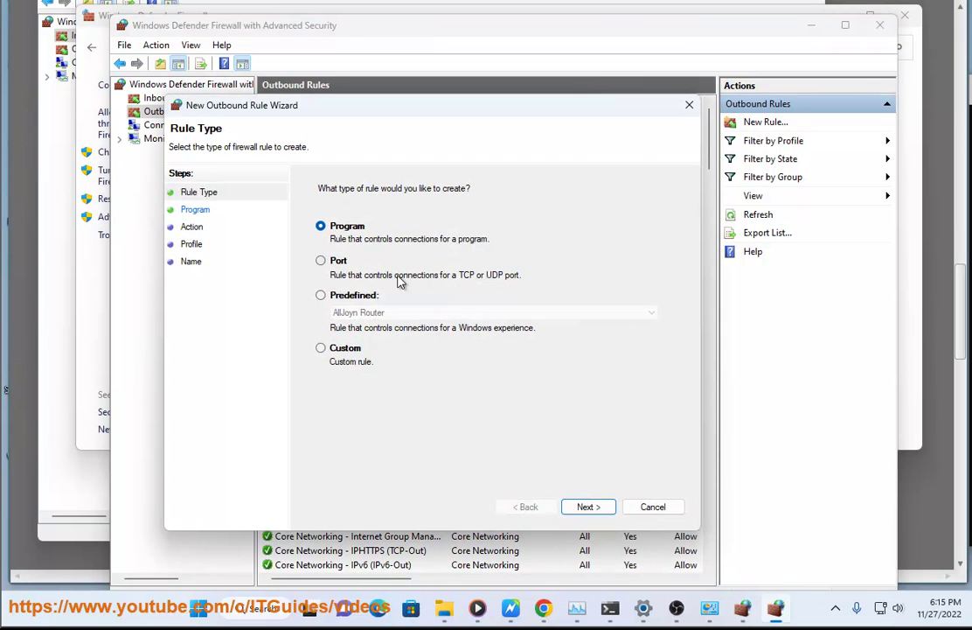
pyautogui.click(600, 507)
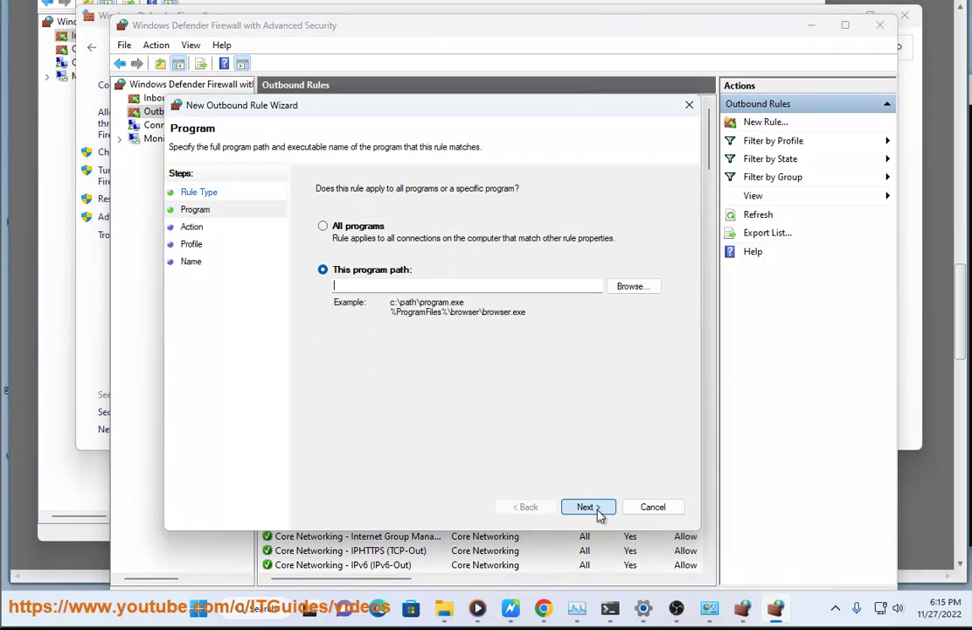
# Set the outbound rule's program path to obs64.exe from the obs-studio\bin\64bit folder.
pyautogui.click(623, 290)
pyautogui.click(412, 330)
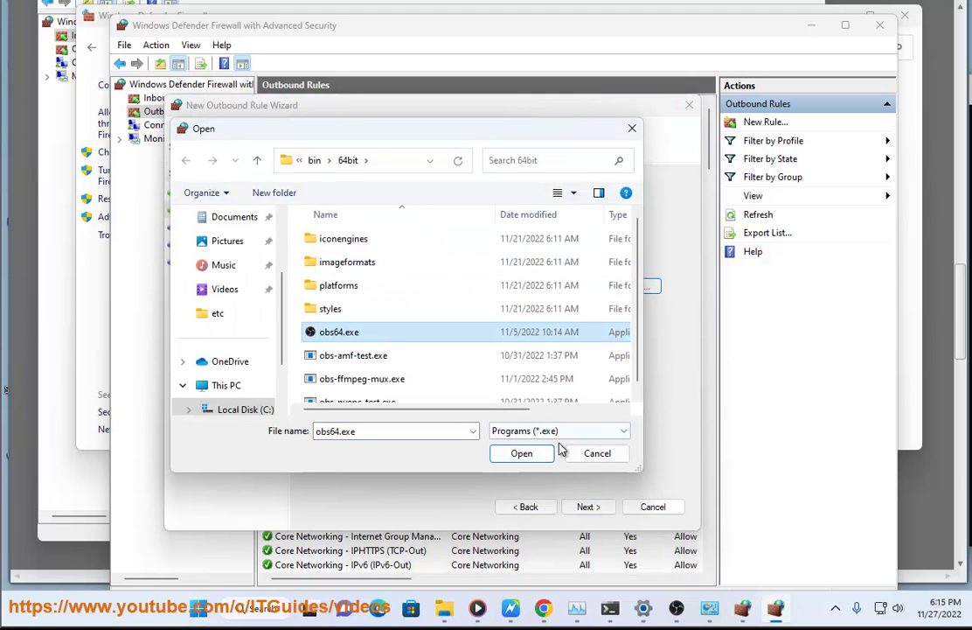
pyautogui.click(522, 453)
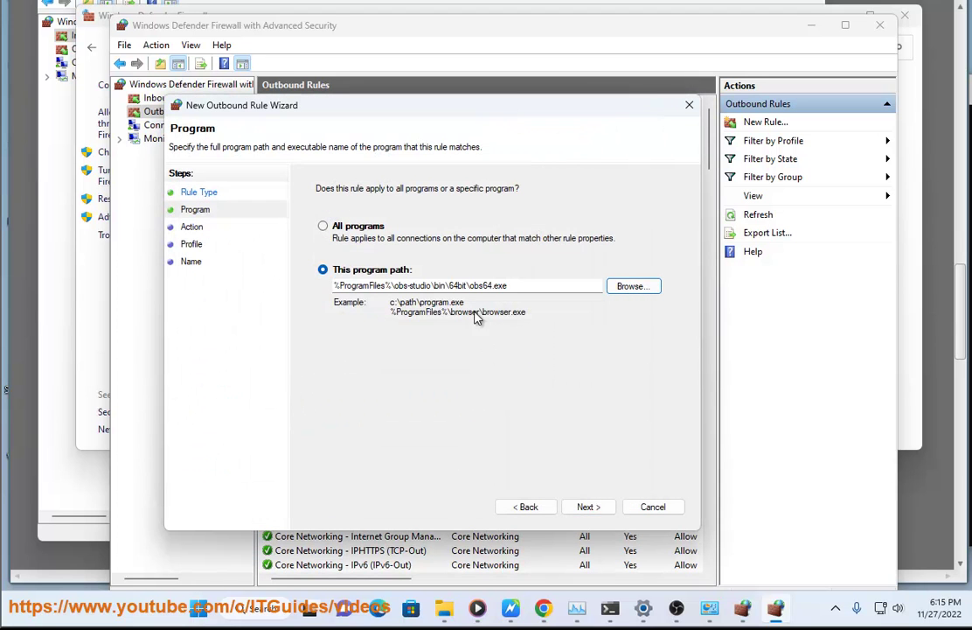
pyautogui.click(589, 507)
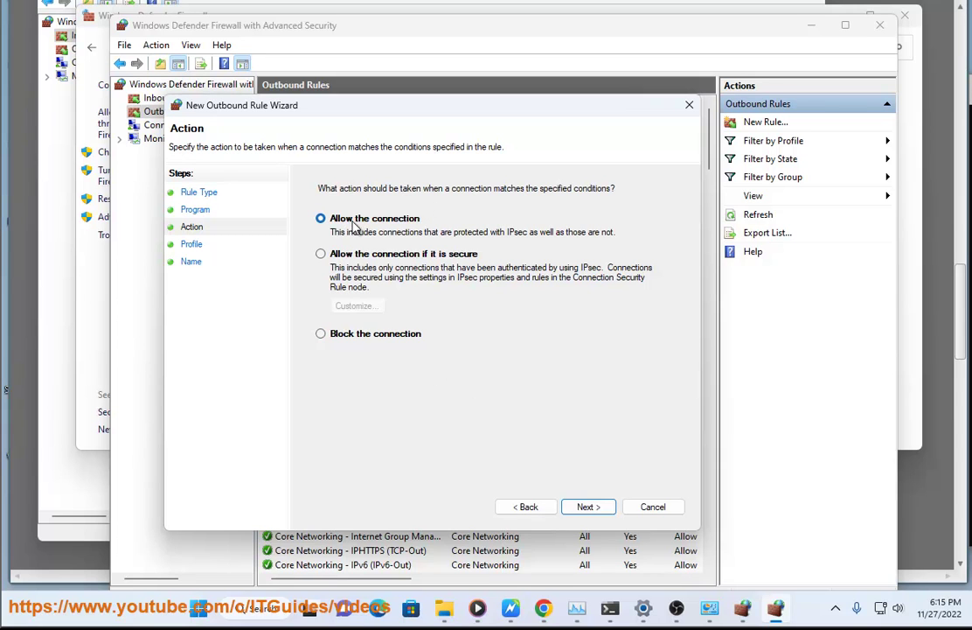
# Keep Allow the connection and the Domain, Private and Public profiles for the outbound rule, and cancel it at the naming page.
pyautogui.click(587, 507)
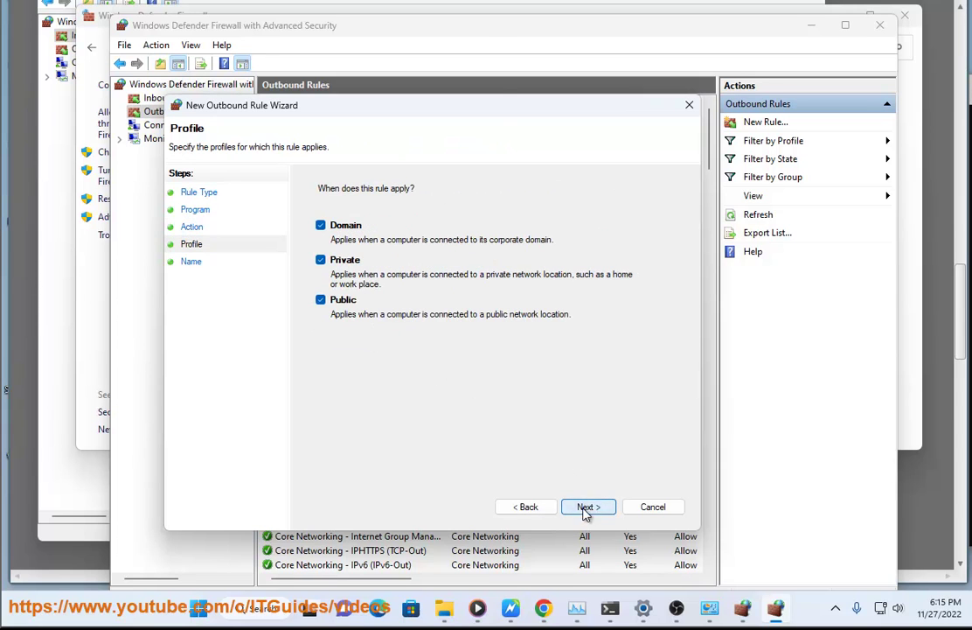
pyautogui.click(585, 509)
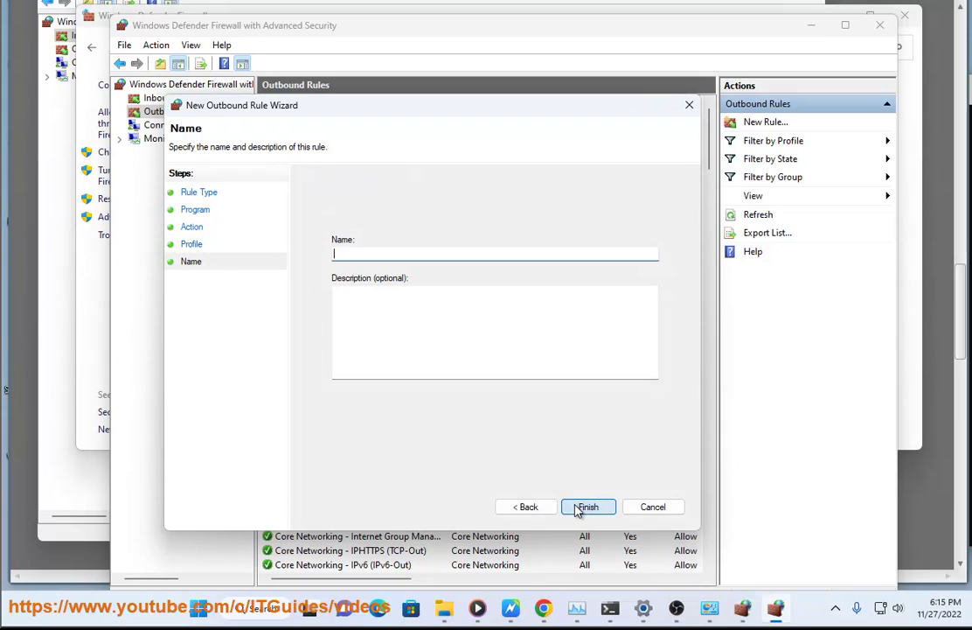
pyautogui.click(669, 510)
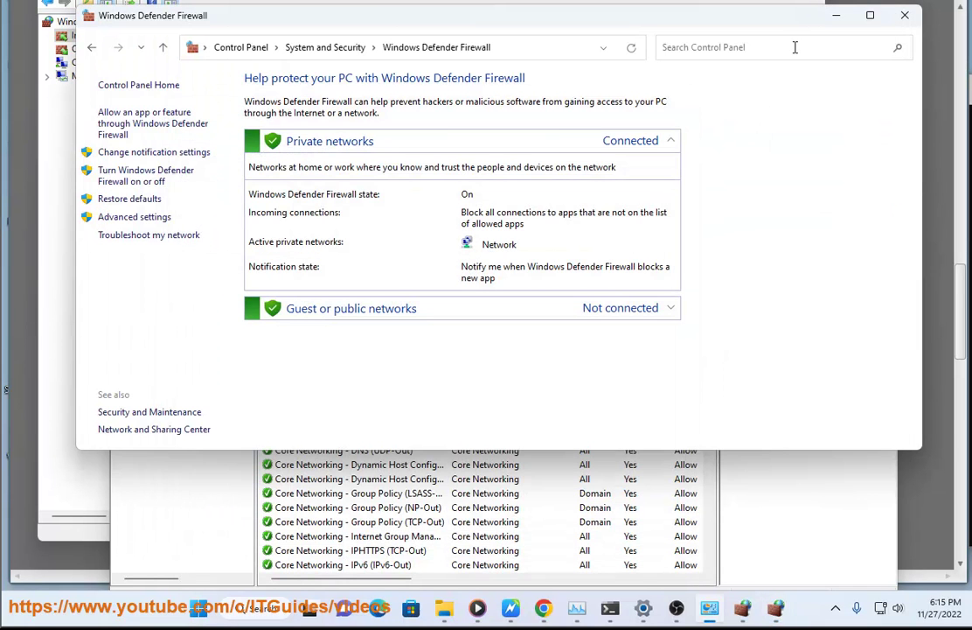
# Close the Control Panel and firewall windows, and return to the guide's step on reducing the MTU size.
pyautogui.click(904, 16)
pyautogui.click(879, 24)
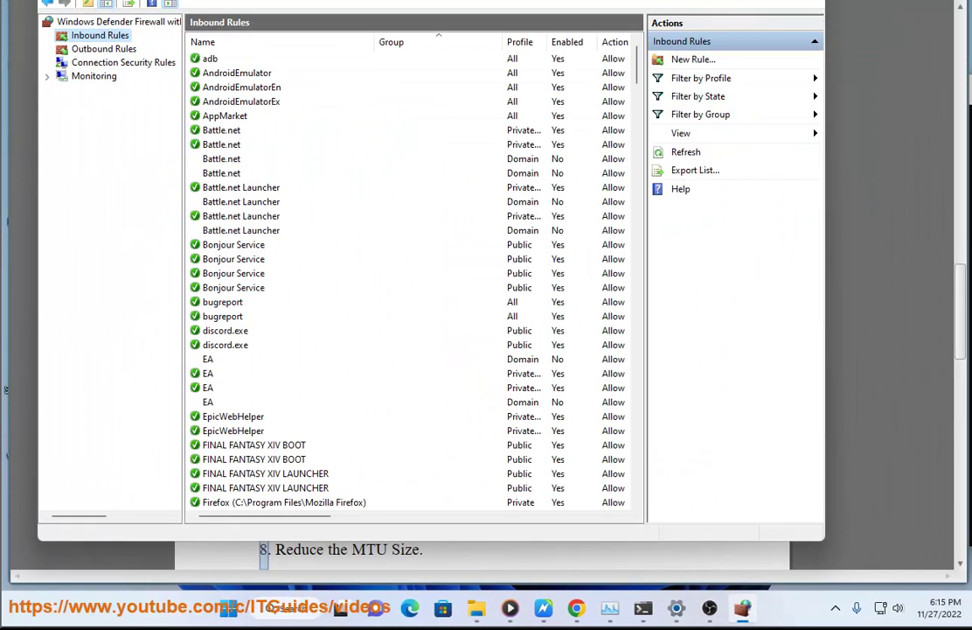
pyautogui.hotkey('alt', 'F4')
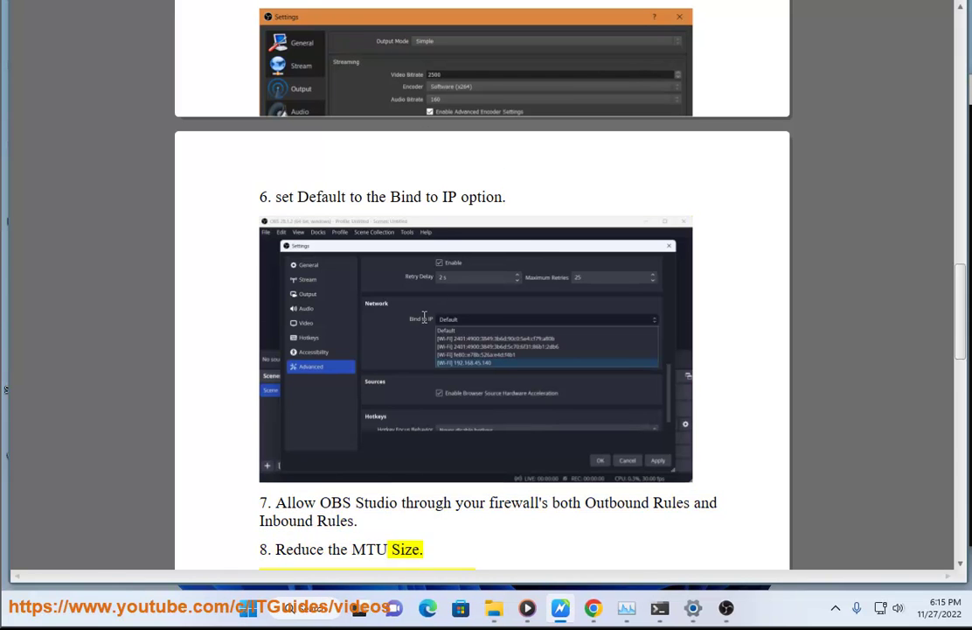
pyautogui.scroll(-2, 424, 317)
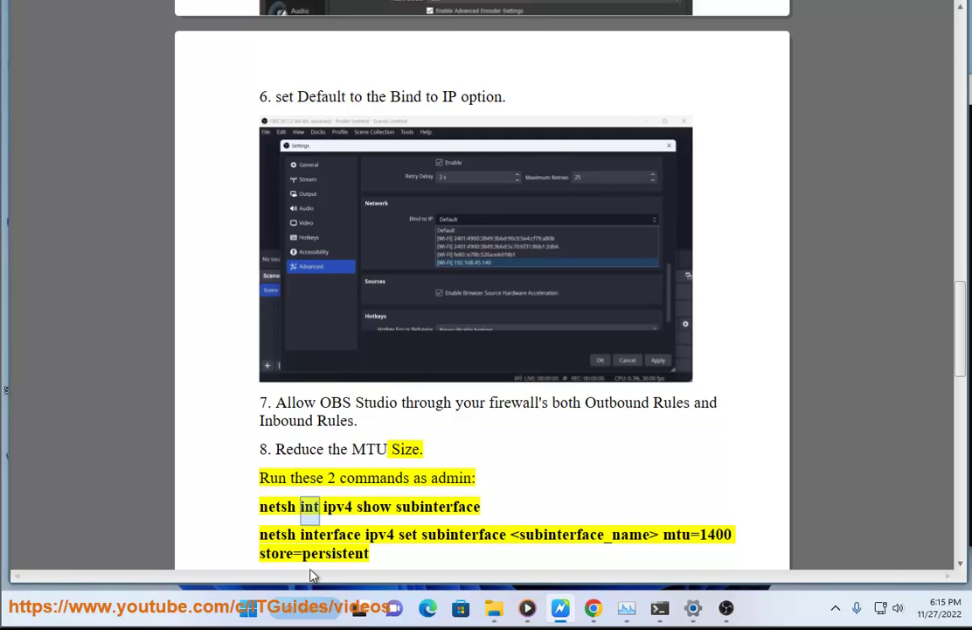
# Open Command Prompt as administrator, place it beside the guide's netsh commands, and enter NETSH... without running it.
pyautogui.click(311, 606)
pyautogui.rightClick(609, 404)
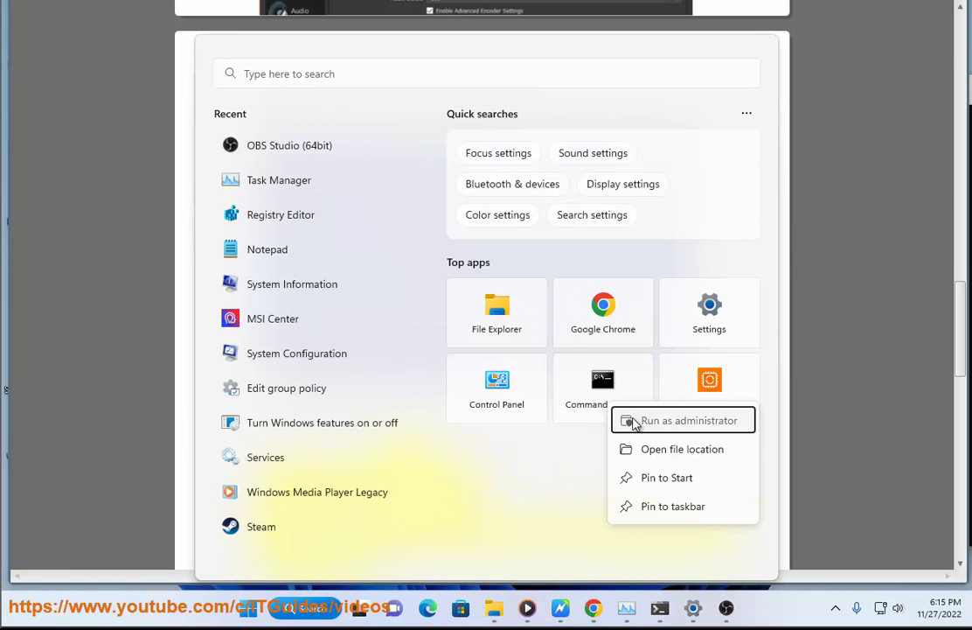
pyautogui.click(634, 421)
pyautogui.click(413, 392)
pyautogui.moveTo(263, 29); pyautogui.dragTo(516, 97)
pyautogui.write('N')
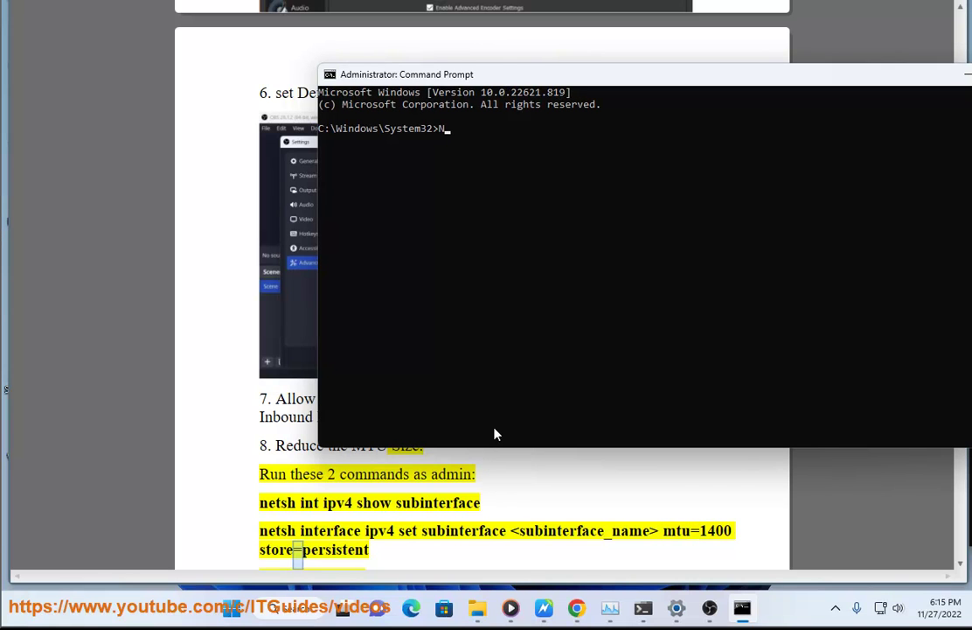
pyautogui.write('ETSH...')
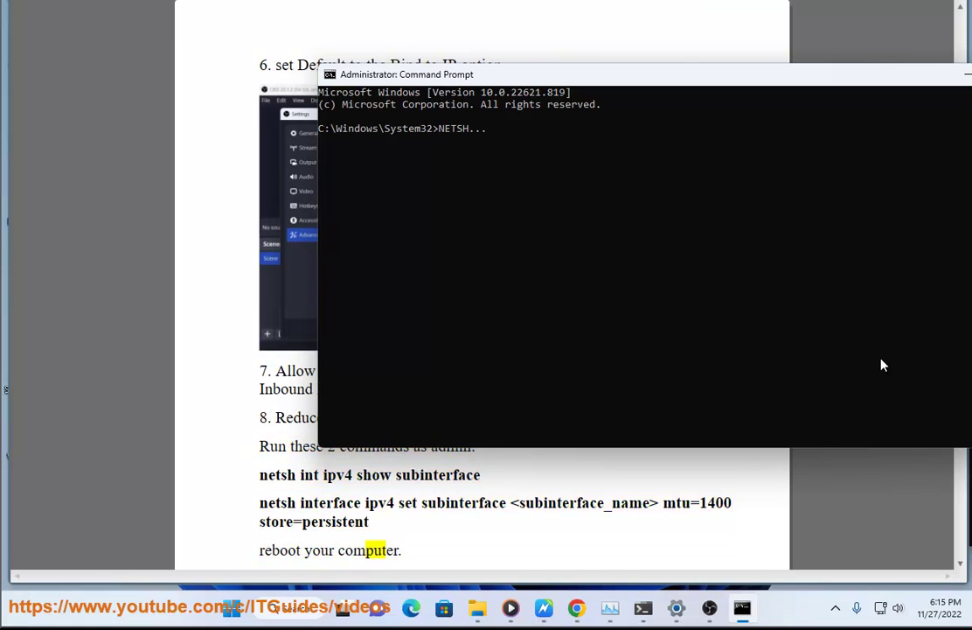
# Close the Command Prompt and remaining terminal windows, and discard the unsaved changes in OBS Studio's settings.
pyautogui.click(617, 512)
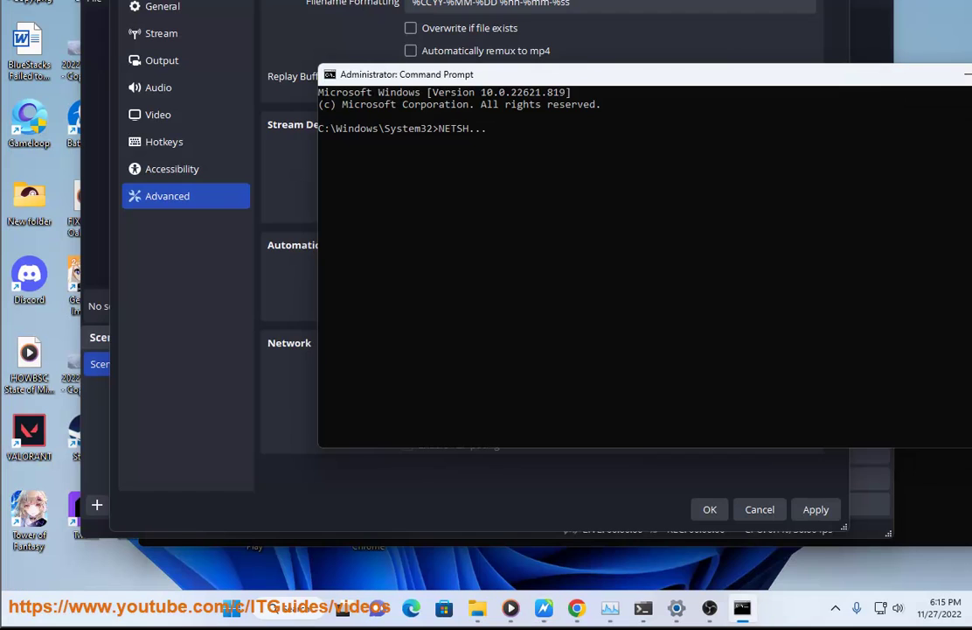
pyautogui.click(881, 77)
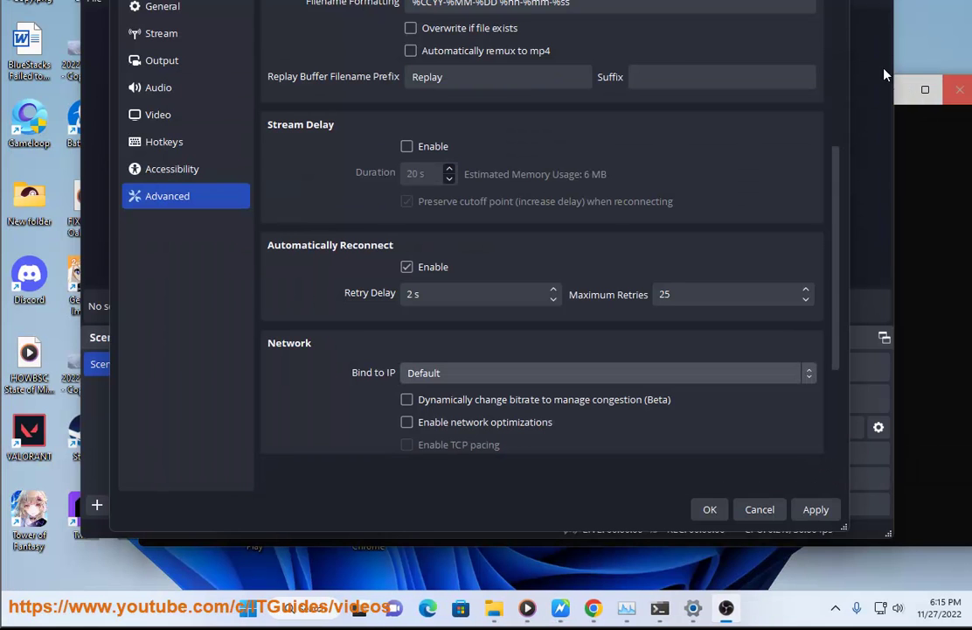
pyautogui.press('Escape')
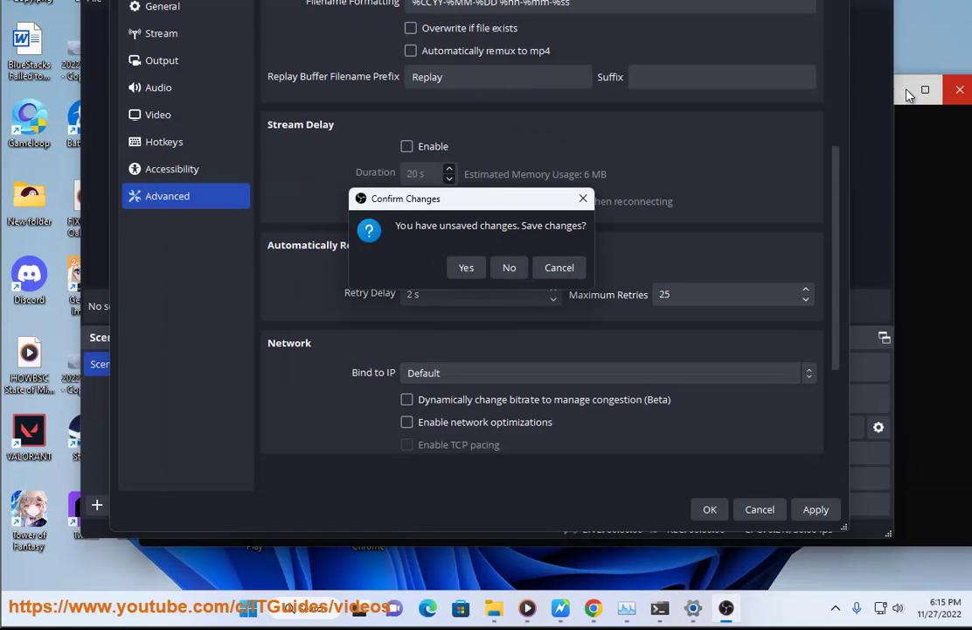
pyautogui.click(509, 267)
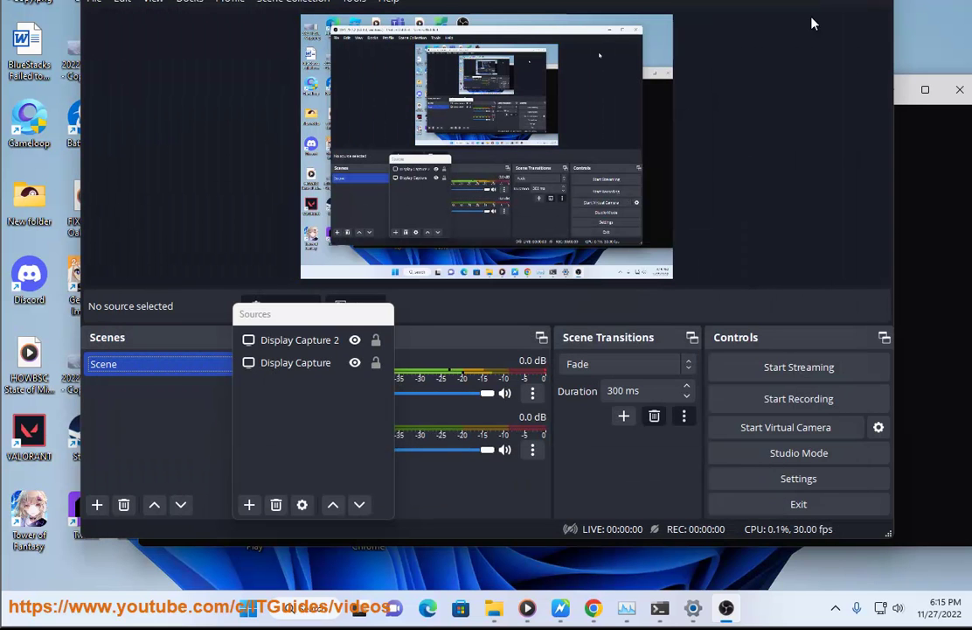
pyautogui.click(901, 102)
pyautogui.click(958, 90)
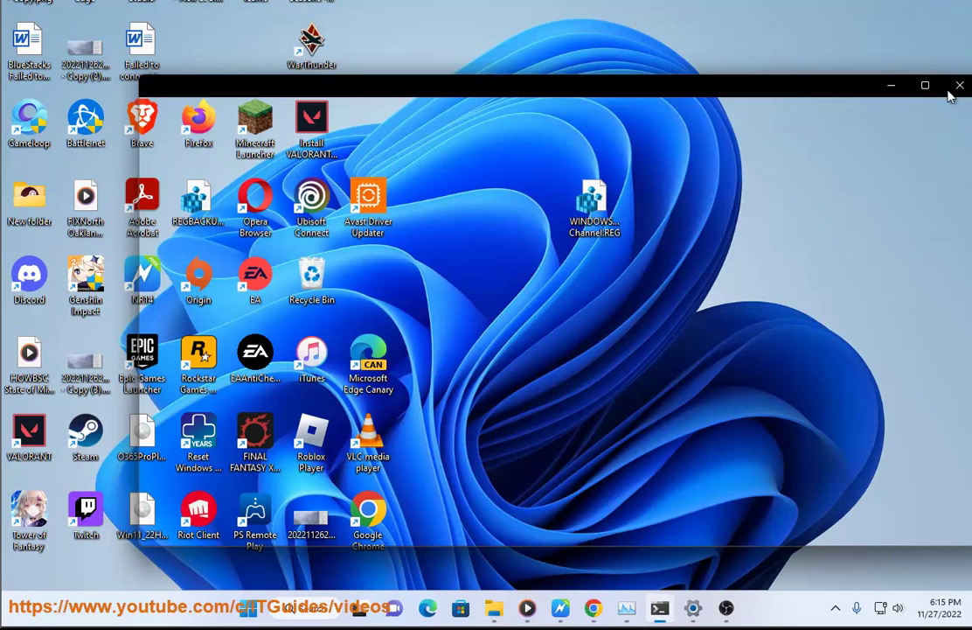
# Inspect the Run this program as an administrator option in the OBS Studio desktop shortcut's compatibility properties, and cancel the dialog.
pyautogui.moveTo(427, 32); pyautogui.dragTo(481, 217)
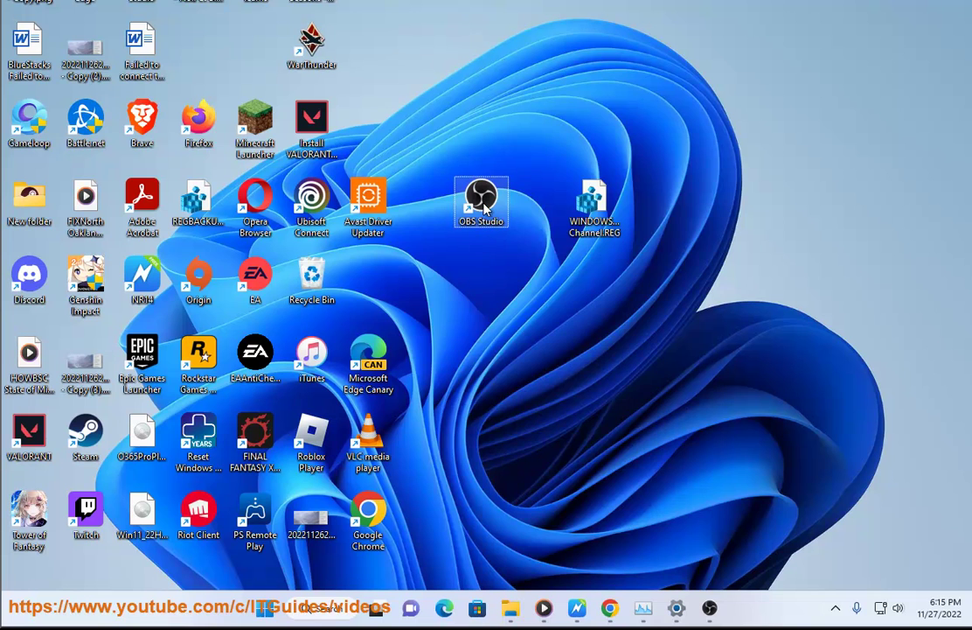
pyautogui.rightClick(487, 205)
pyautogui.click(524, 428)
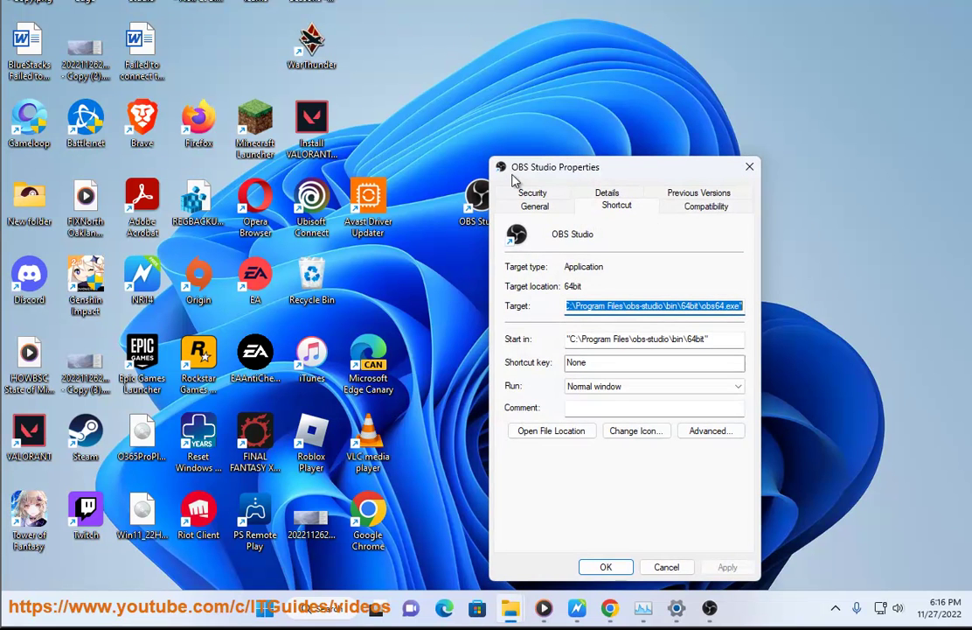
pyautogui.click(690, 208)
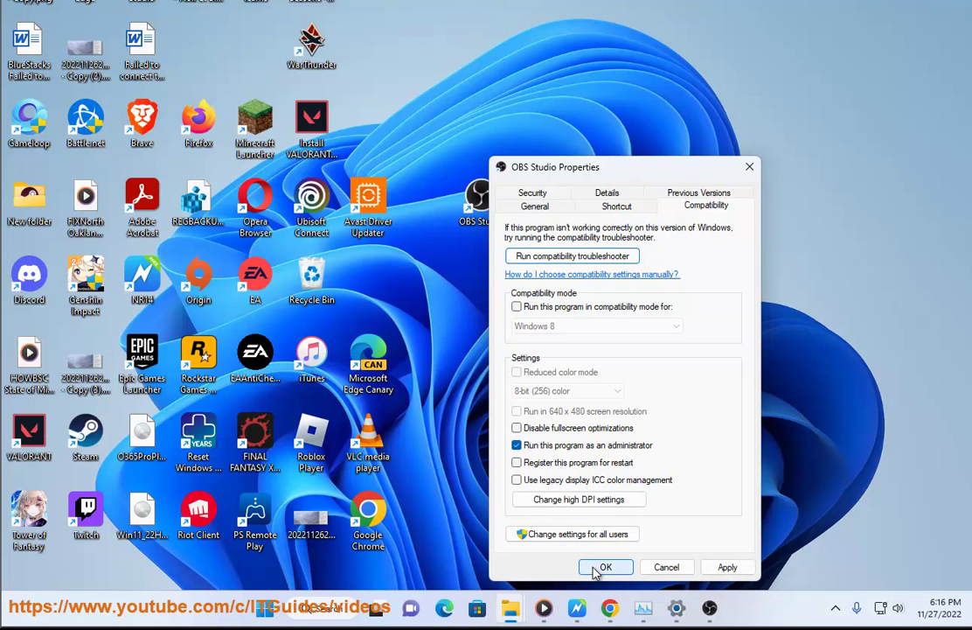
pyautogui.click(662, 567)
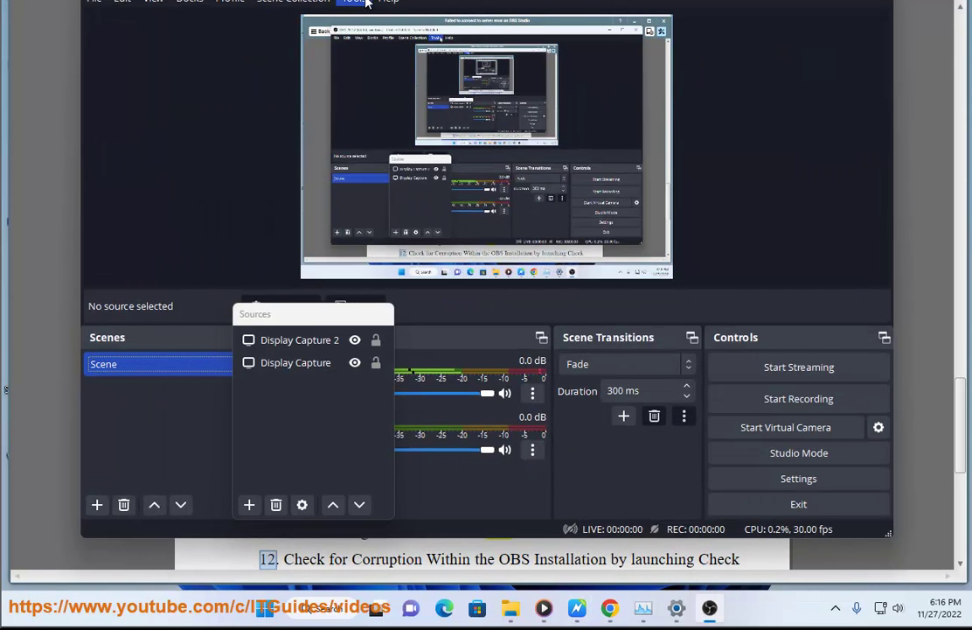
# View OBS Studio's About information, and switch to the Google Chrome search results for SLOW WINDOWS CONNECTION.
pyautogui.click(381, 4)
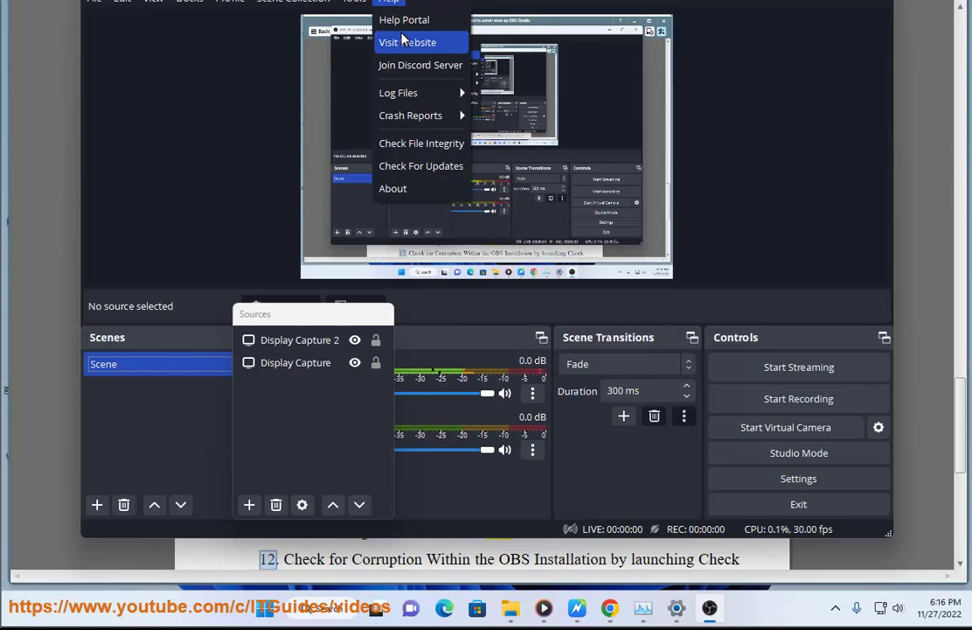
pyautogui.click(403, 189)
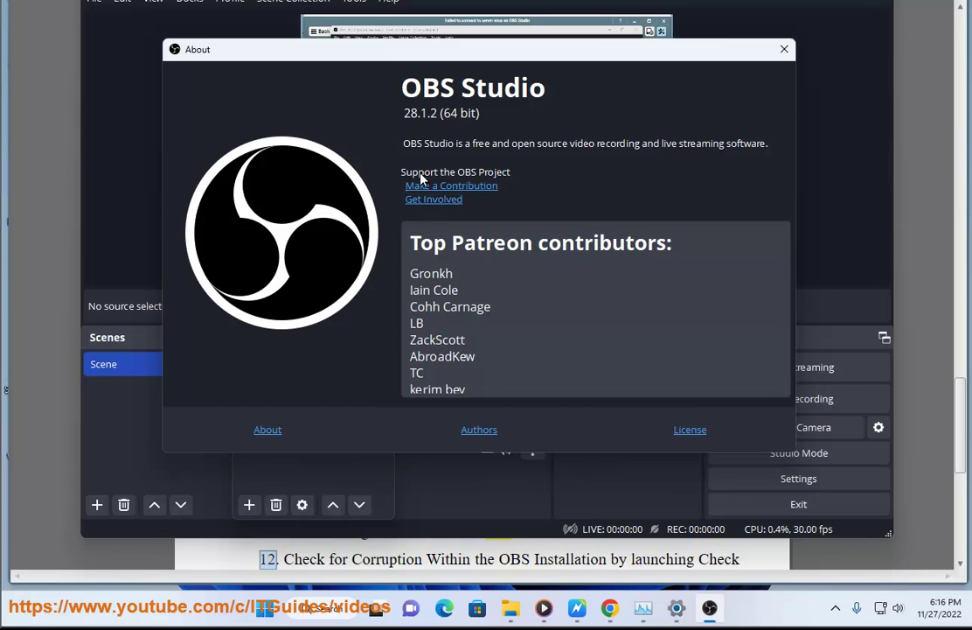
pyautogui.click(609, 607)
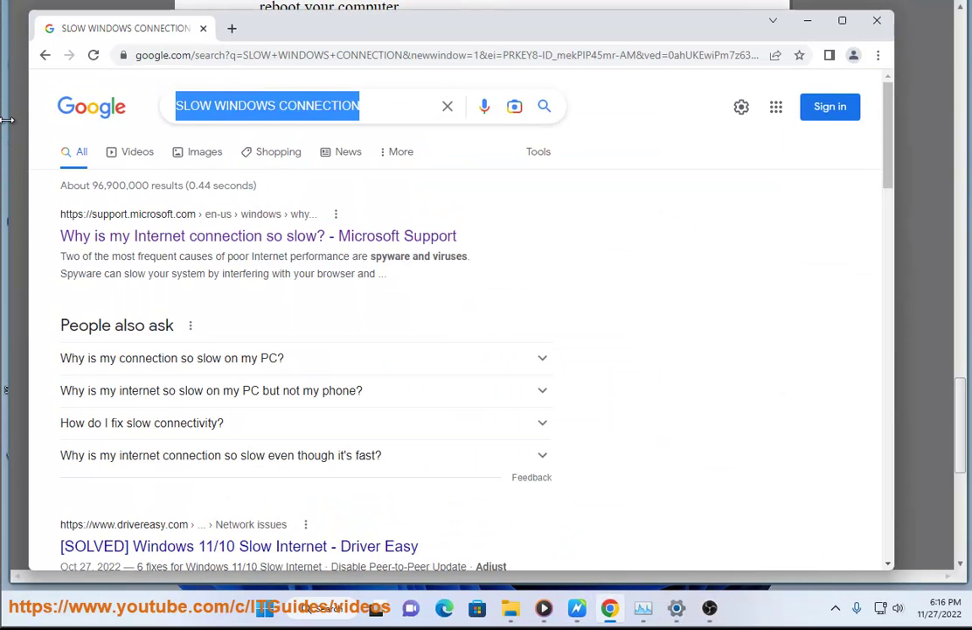
# Search Google for obs studio system requirements.
pyautogui.write('OB')
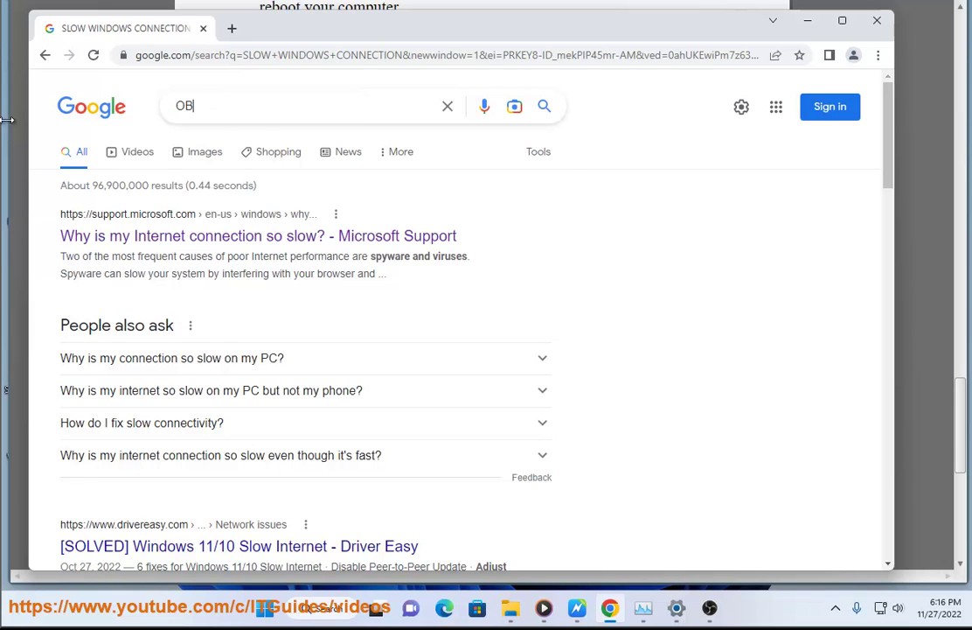
pyautogui.write('S')
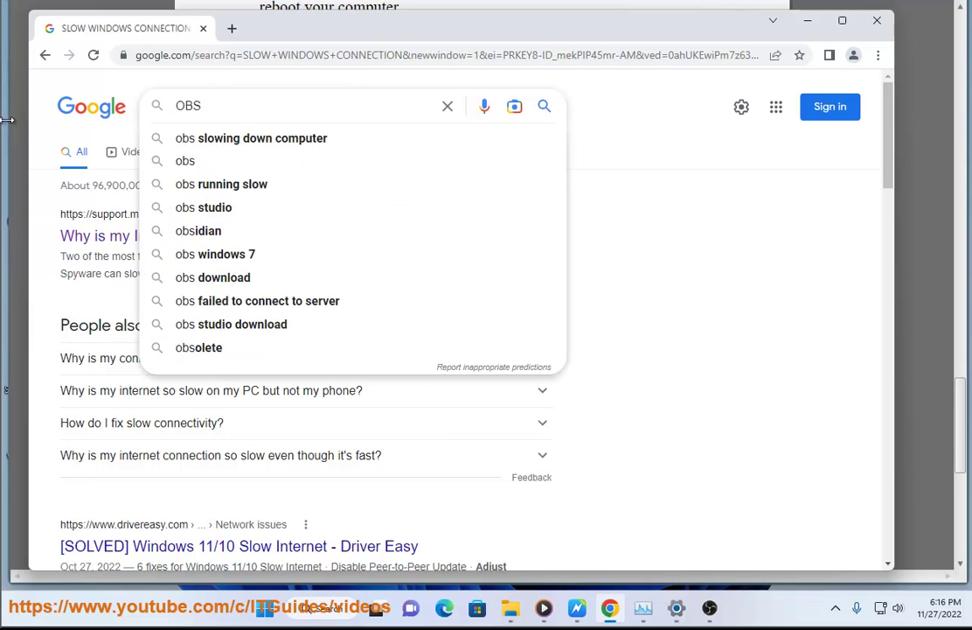
pyautogui.write(' S')
pyautogui.press('Down')
pyautogui.press('Down')
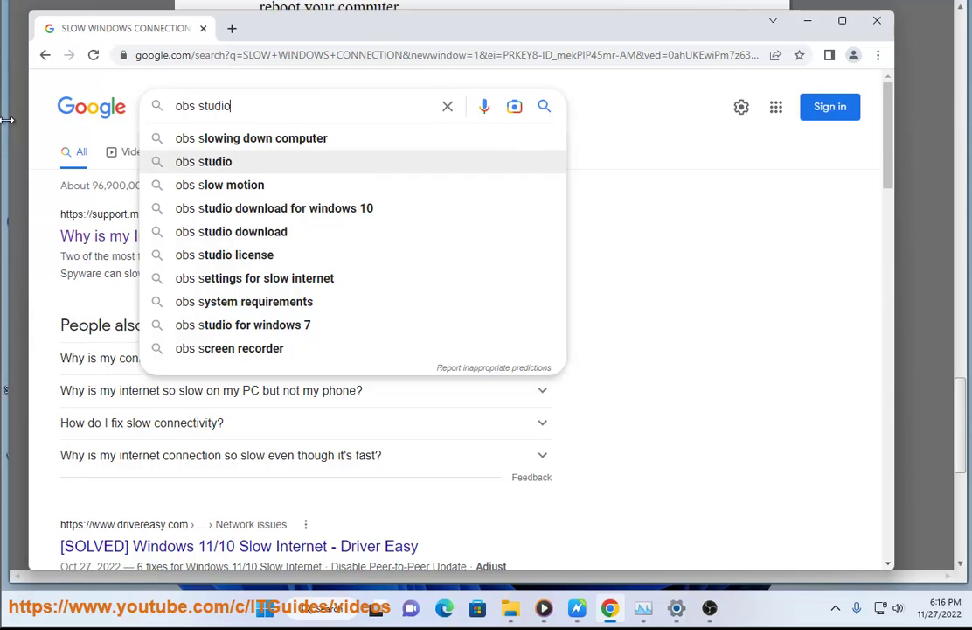
pyautogui.write('SYSTEM')
pyautogui.press('Down')
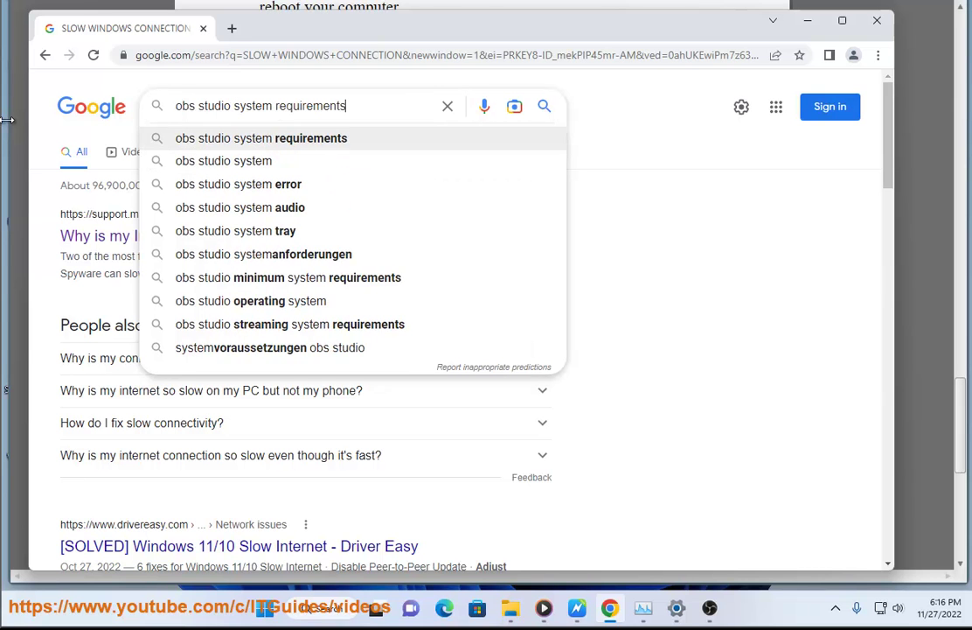
pyautogui.press('Return')
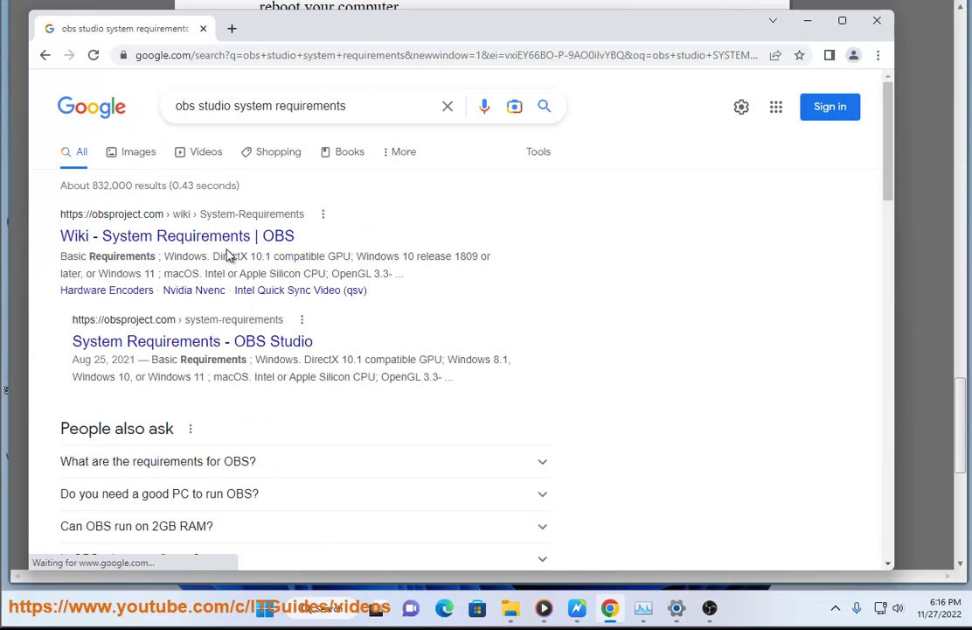
# Open the Wiki - System Requirements | OBS search result in a new tab and switch to it.
pyautogui.rightClick(237, 243)
pyautogui.click(280, 251)
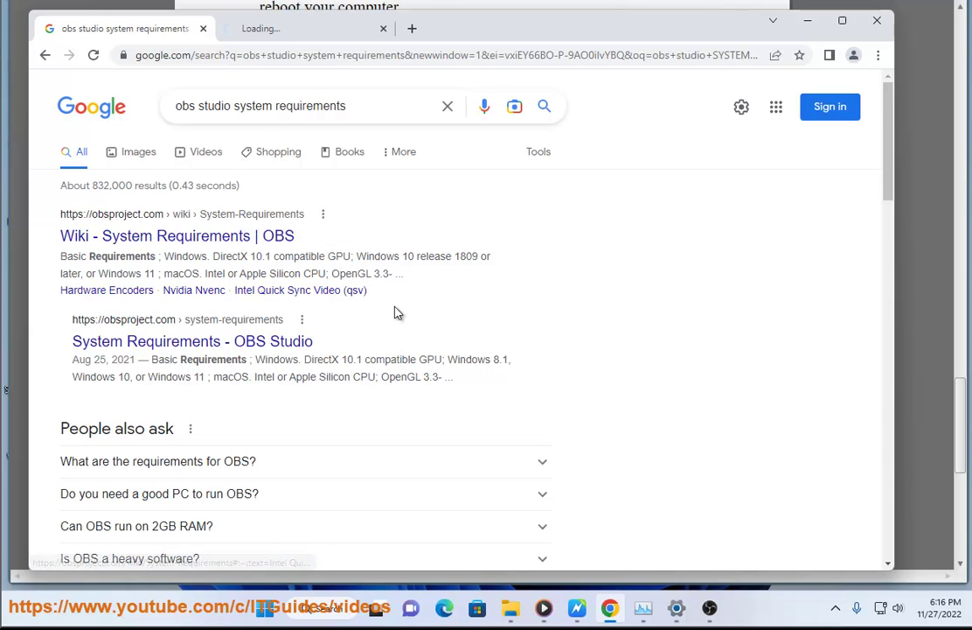
pyautogui.click(311, 31)
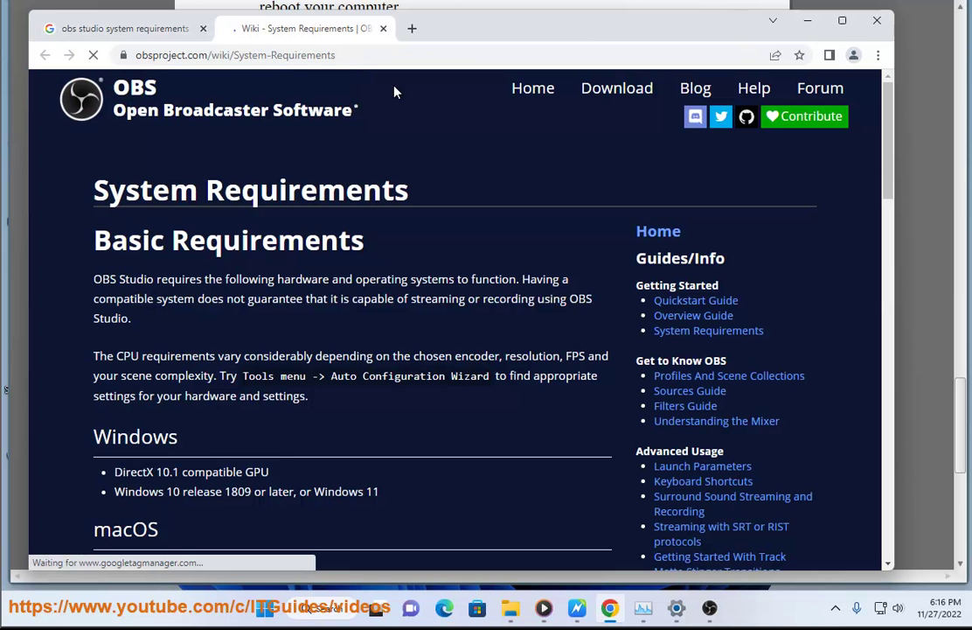
# Examine the Windows requirements and hardware encoder sections of the OBS wiki page, close the page, and minimize the browser to return to the guide.
pyautogui.scroll(-2, 316, 378)
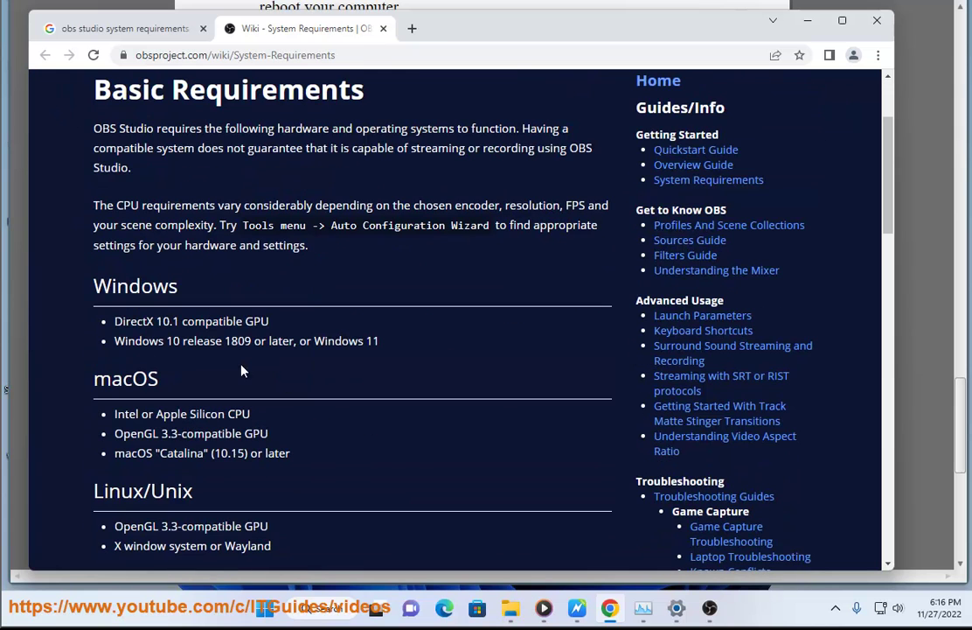
pyautogui.moveTo(293, 329); pyautogui.dragTo(157, 324)
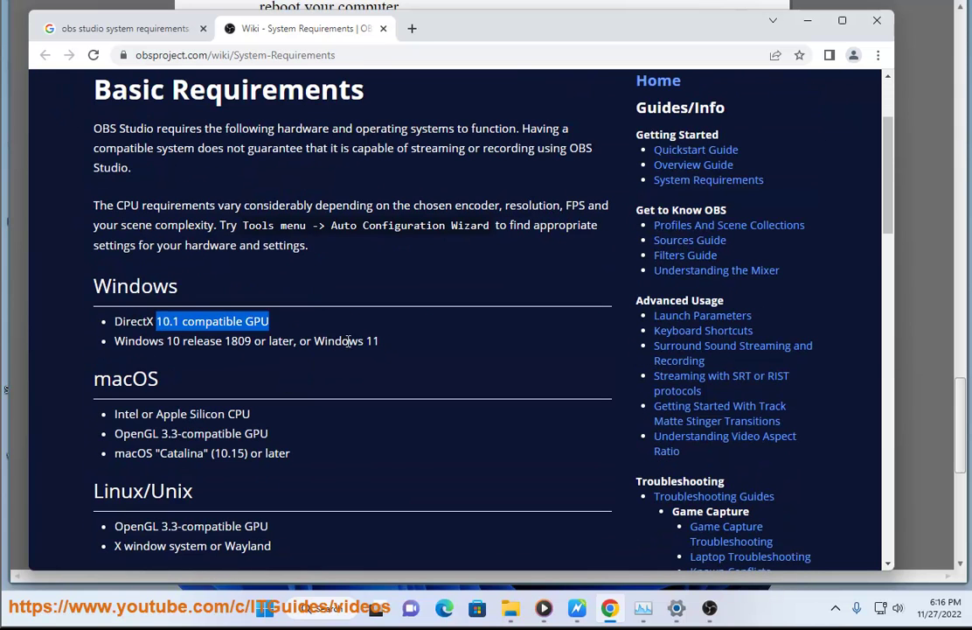
pyautogui.tripleClick(371, 341)
pyautogui.scroll(-5, 210, 361)
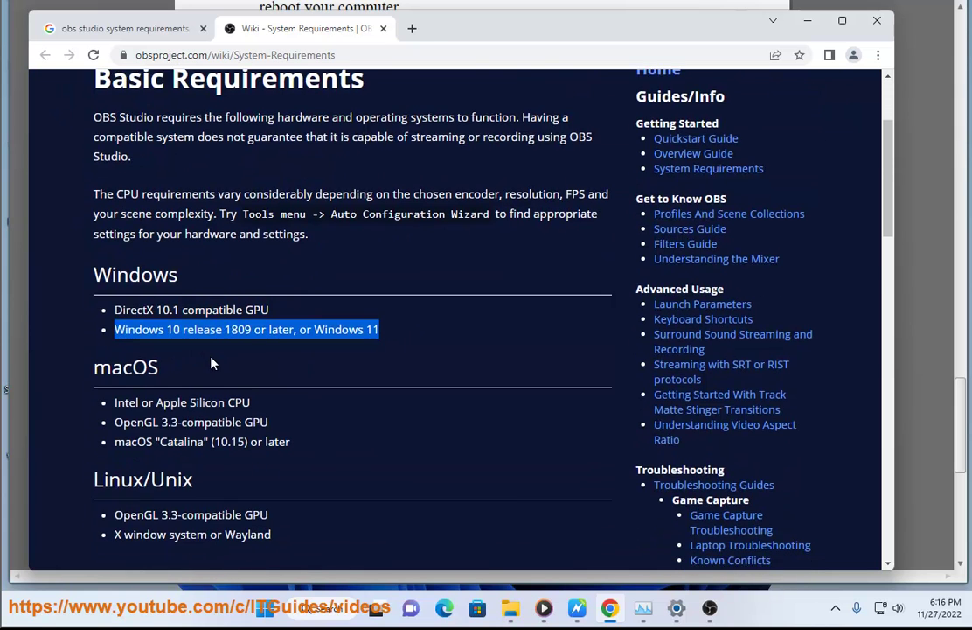
pyautogui.scroll(-7, 220, 391)
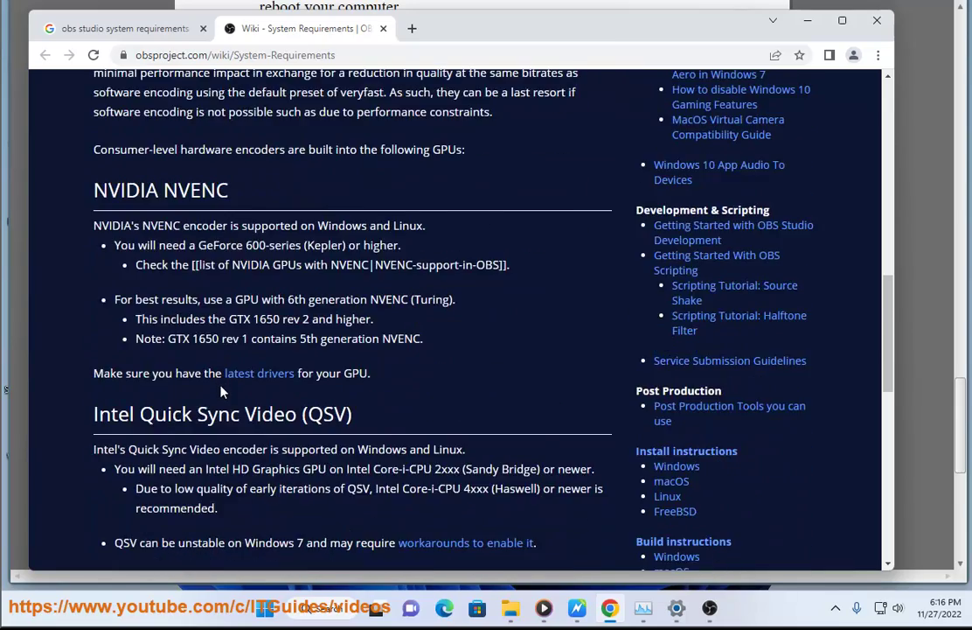
pyautogui.scroll(-1, 349, 358)
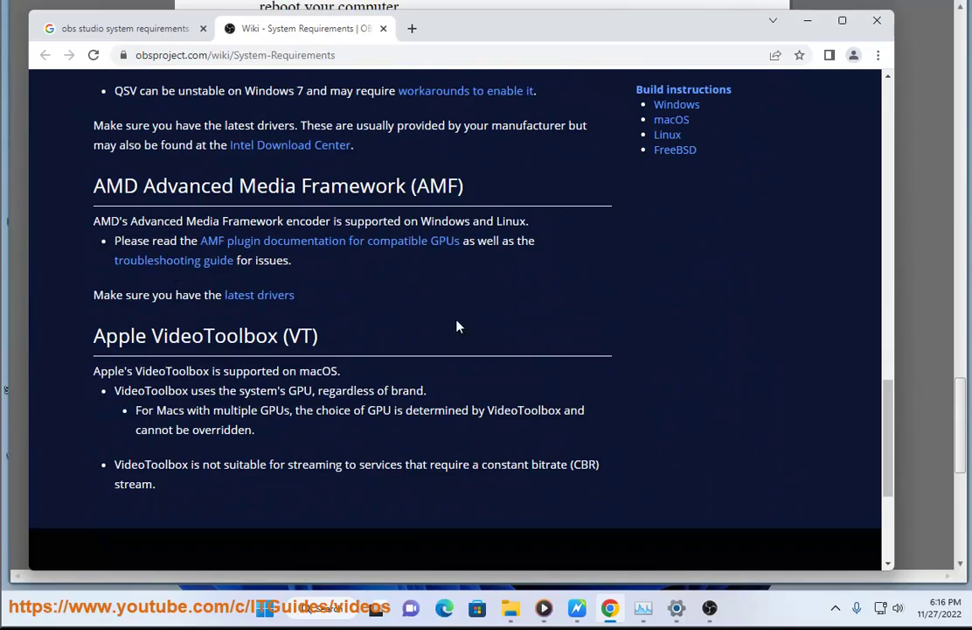
pyautogui.click(383, 29)
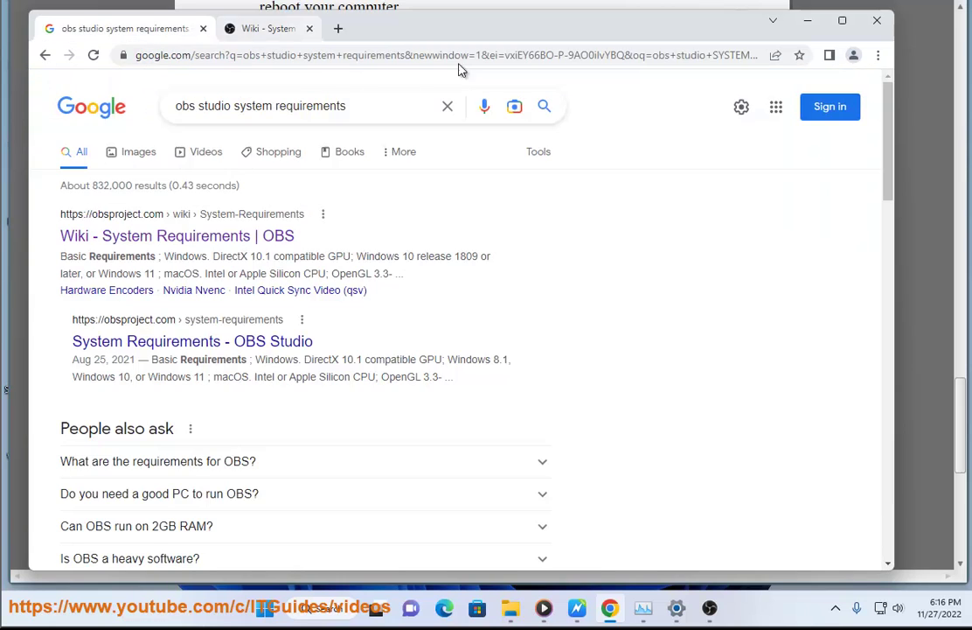
pyautogui.click(812, 26)
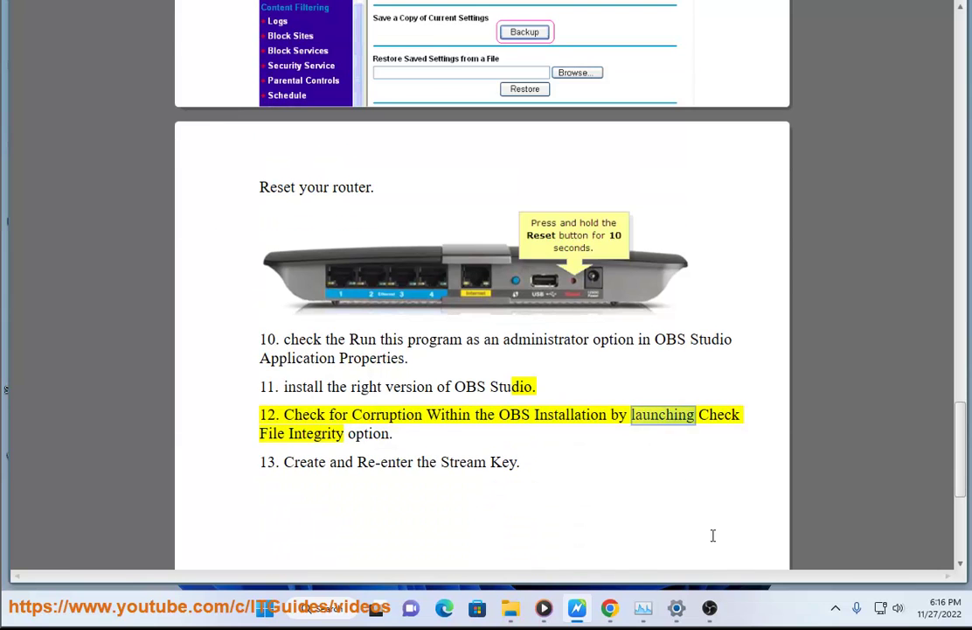
# Switch to OBS Studio, close its About window, bring up the Check File Integrity confirmation, and cancel it.
pyautogui.click(709, 608)
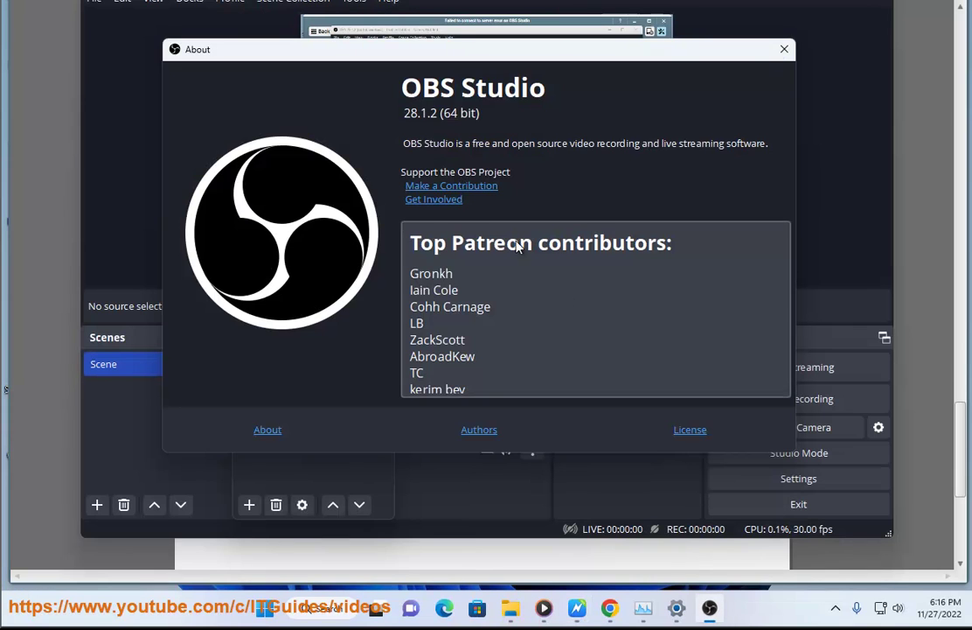
pyautogui.click(785, 52)
pyautogui.click(388, 1)
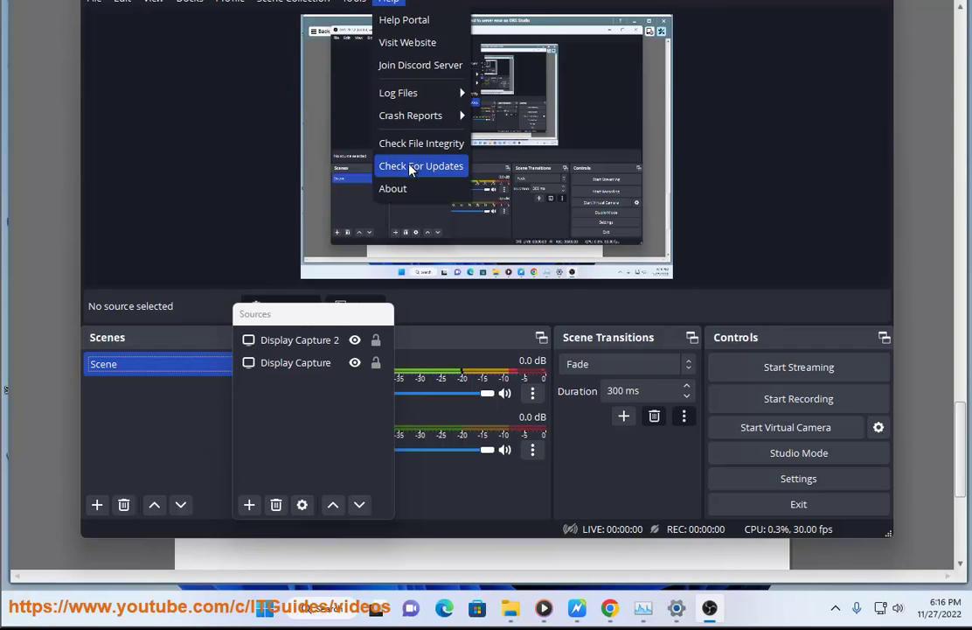
pyautogui.click(353, 144)
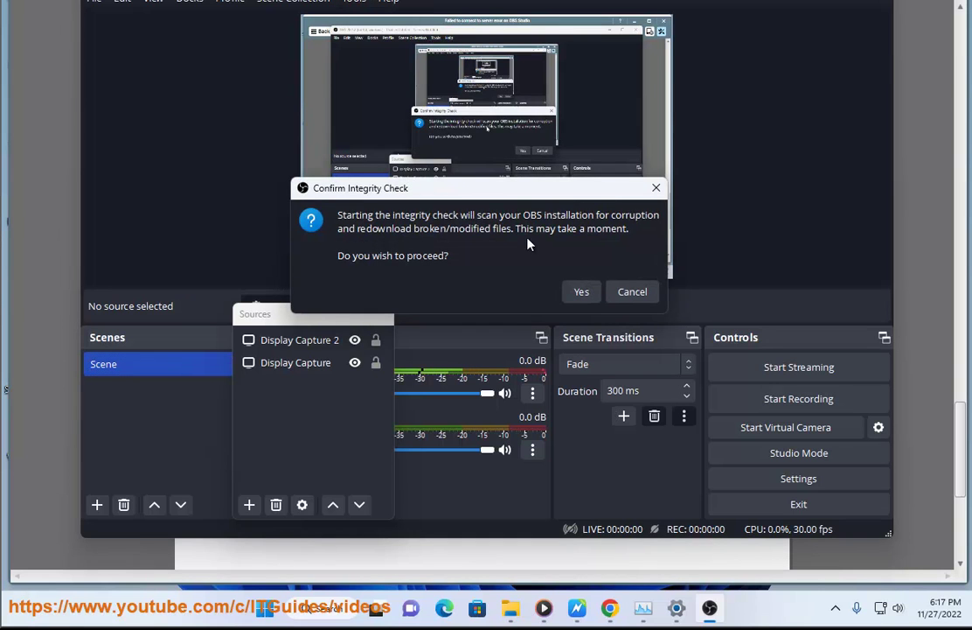
pyautogui.click(622, 291)
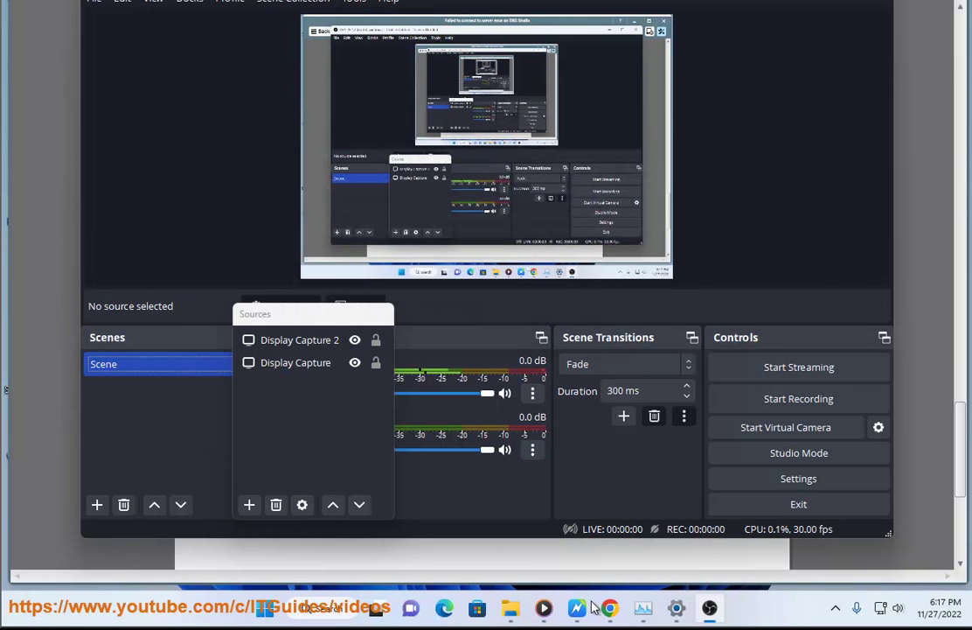
# Return to the guide and highlight item 13 about creating and re-entering the stream key.
pyautogui.click(548, 562)
pyautogui.moveTo(332, 456); pyautogui.dragTo(577, 459)
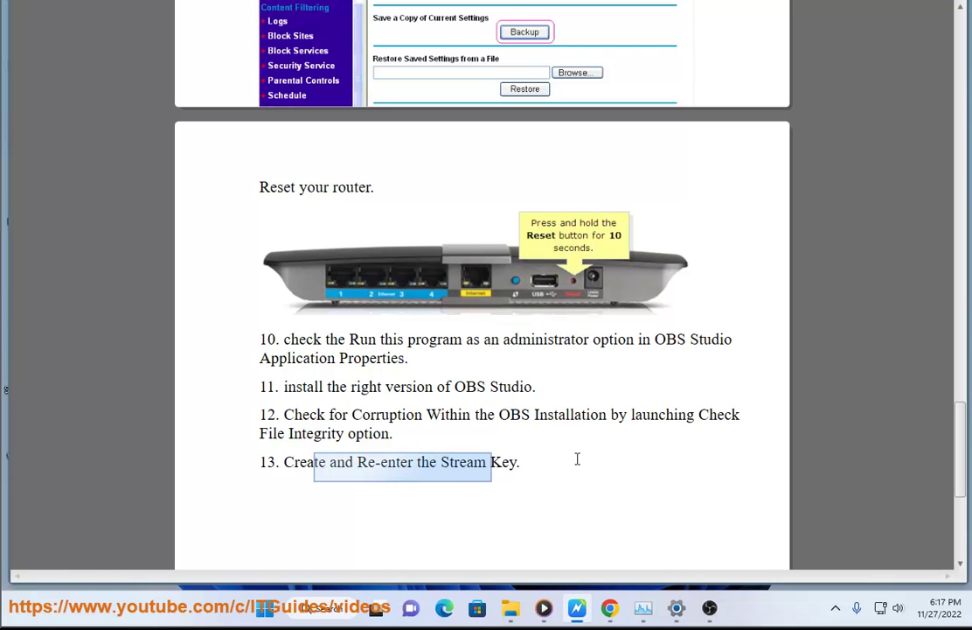
pyautogui.tripleClick(580, 456)
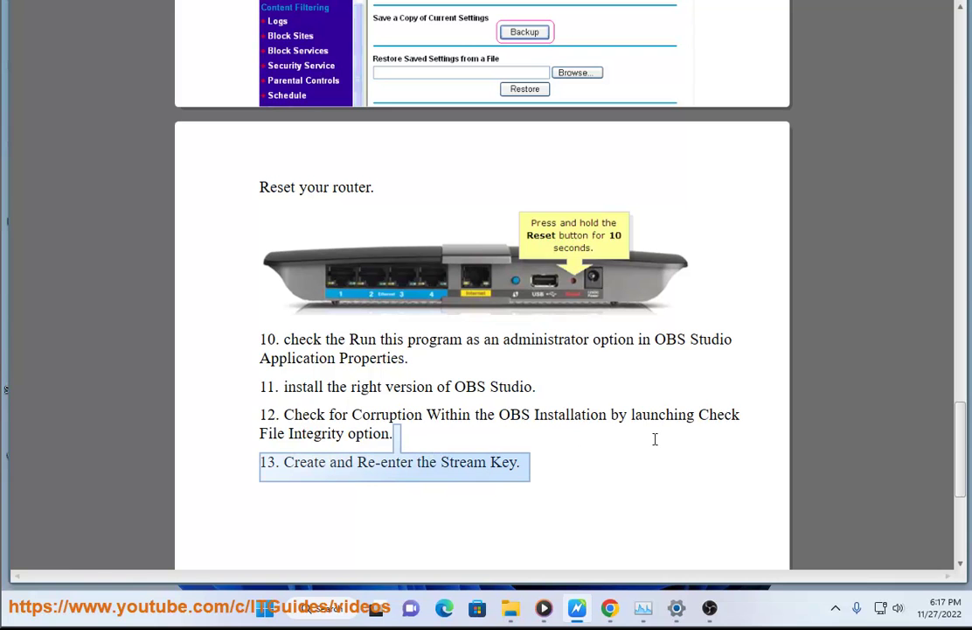
# Switch to OBS Studio and open the Stream section of its settings.
pyautogui.click(709, 608)
pyautogui.click(90, 7)
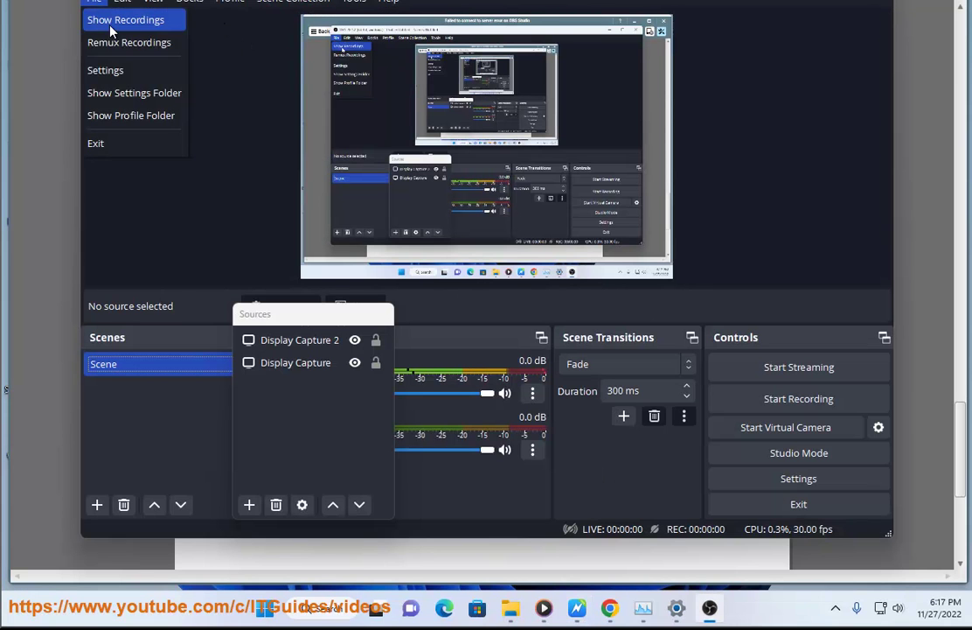
pyautogui.click(111, 70)
pyautogui.click(156, 37)
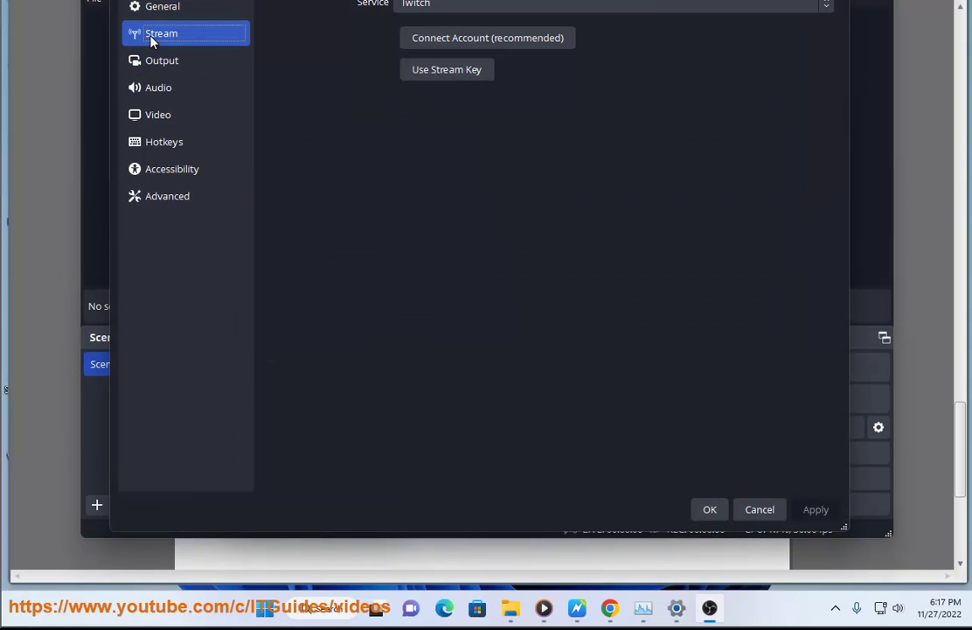